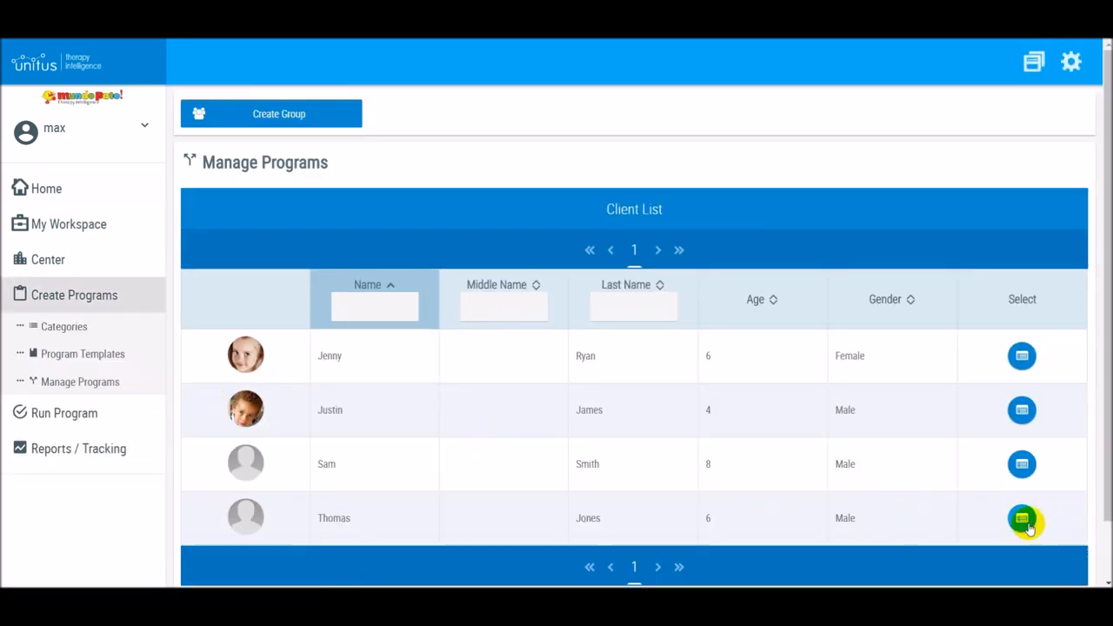
# Step: Open the last client's program list detail and start adding a program to the Materials list
pyautogui.click(1026, 522)
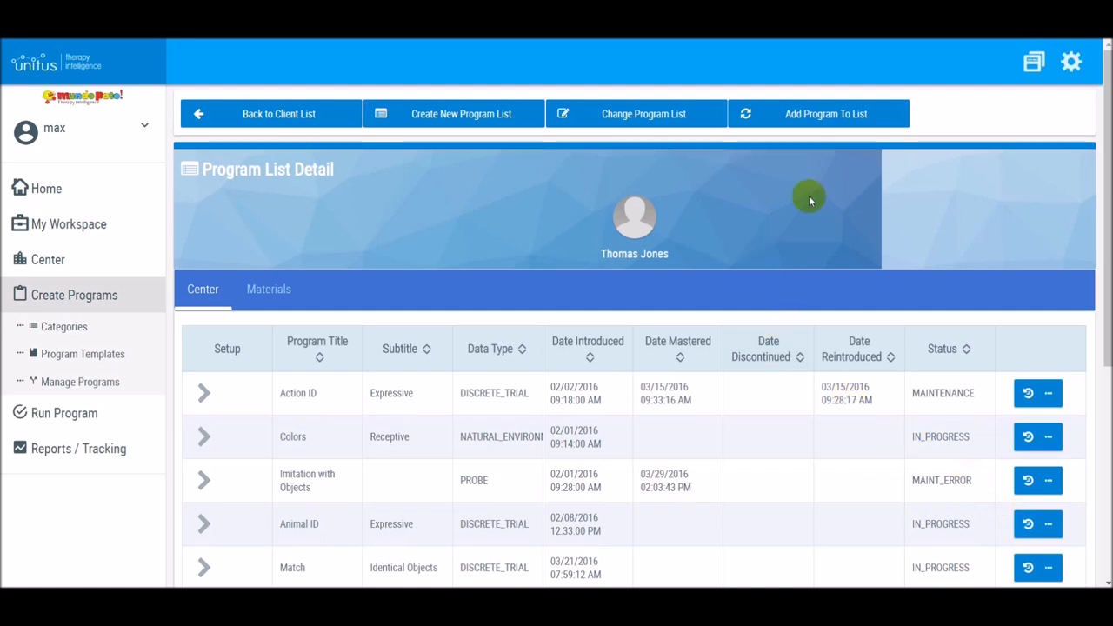
pyautogui.click(799, 115)
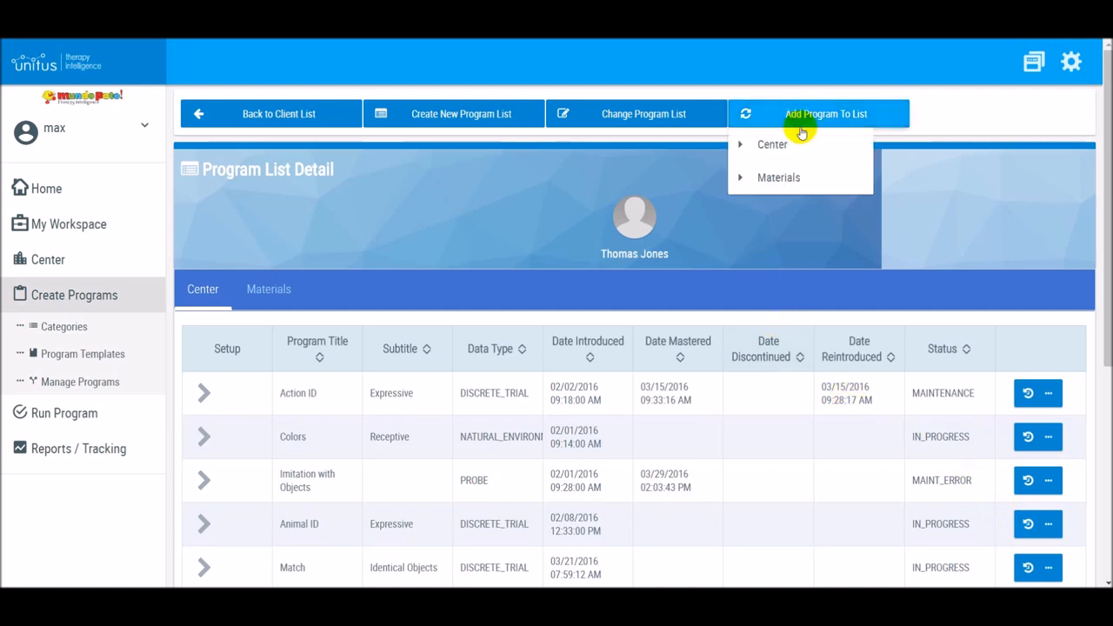
pyautogui.click(801, 179)
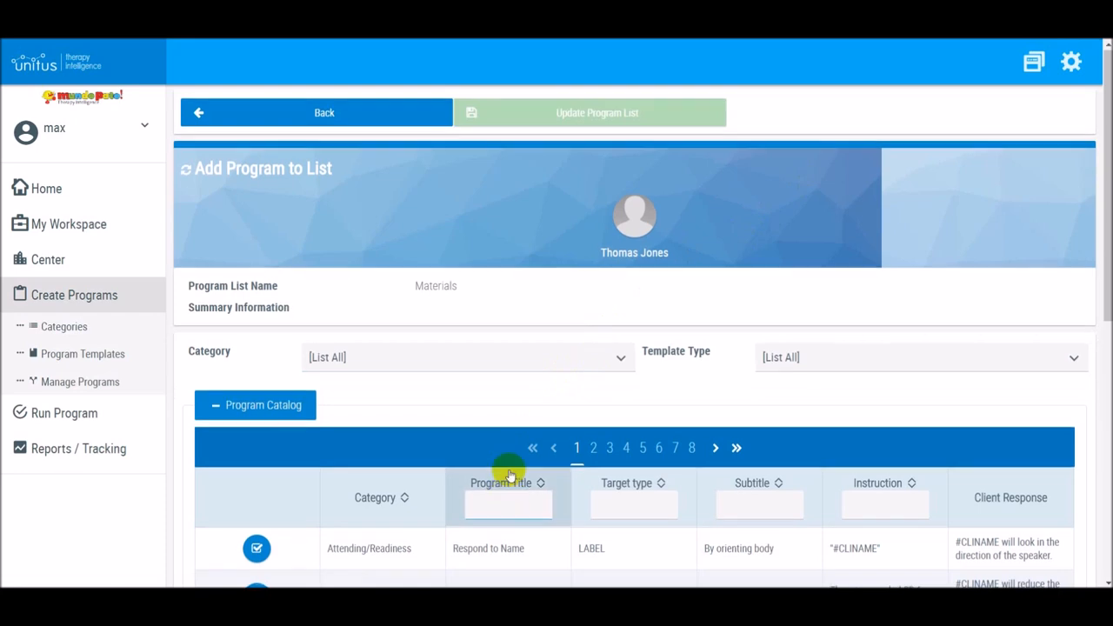
# Step: Filter the program catalog by title for 2.16 and select the 2.16 Identical Matching - COLORS program
pyautogui.scroll(-2, 508, 476)
pyautogui.click(501, 362)
pyautogui.write('2.16')
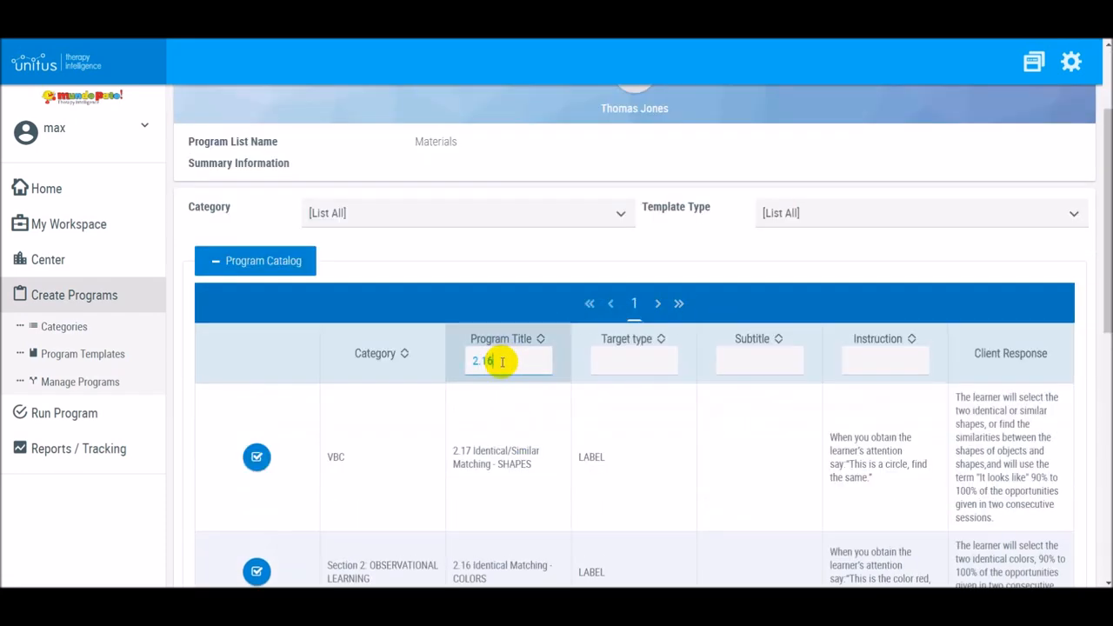
pyautogui.click(256, 424)
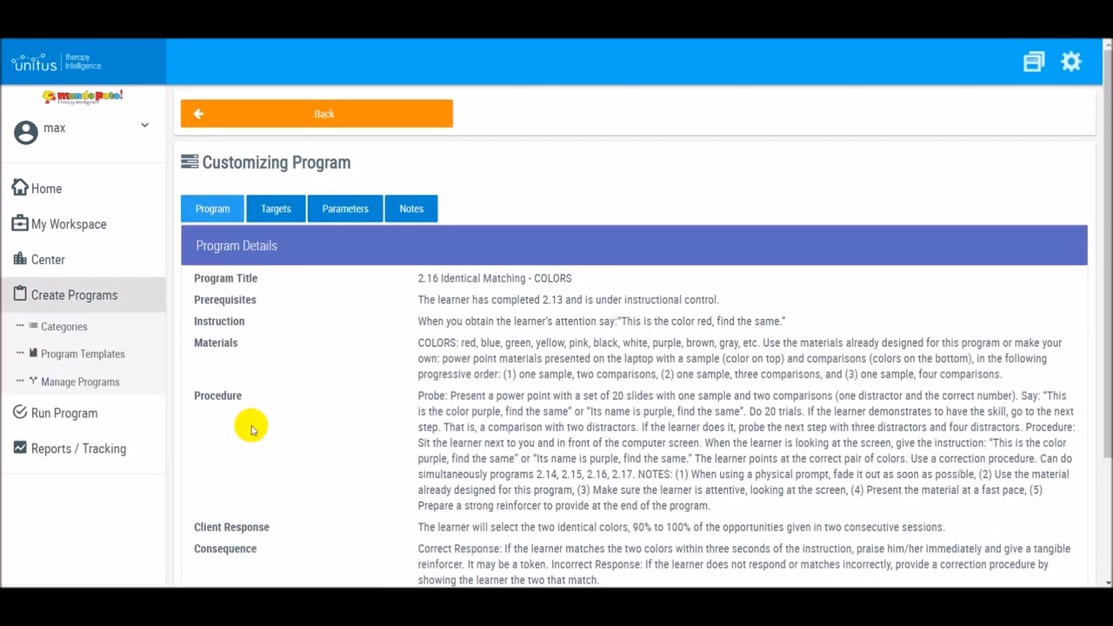
# Step: Add all available targets to the program, ordering color_to_shades_yellow_2 first and color_to_colors_purple_3 second, and continue to the parameters
pyautogui.scroll(-3, 455, 316)
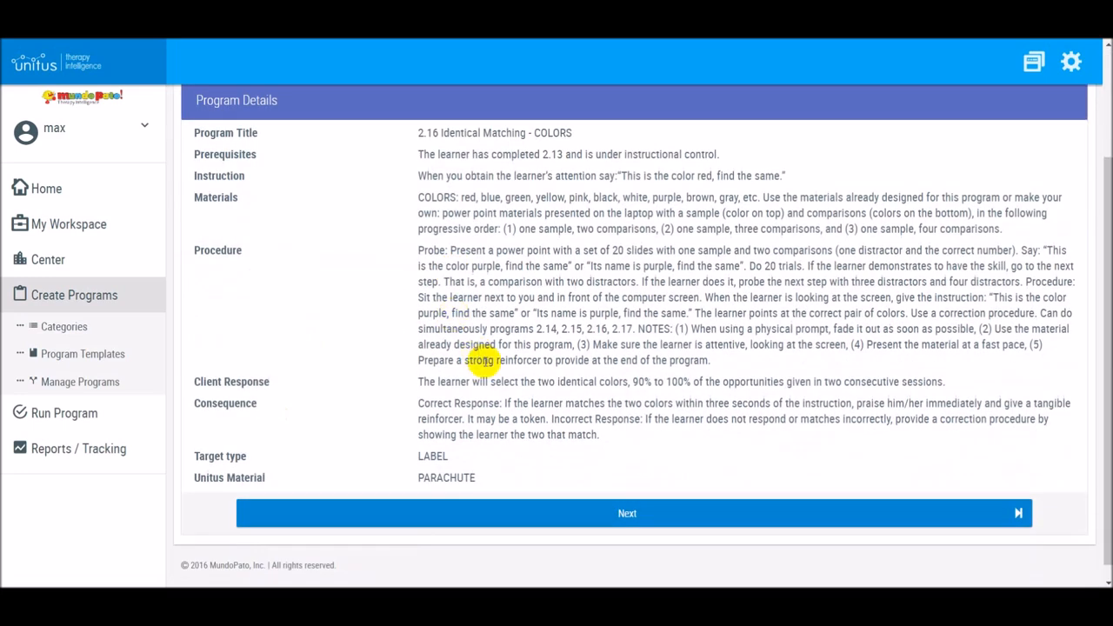
pyautogui.click(554, 512)
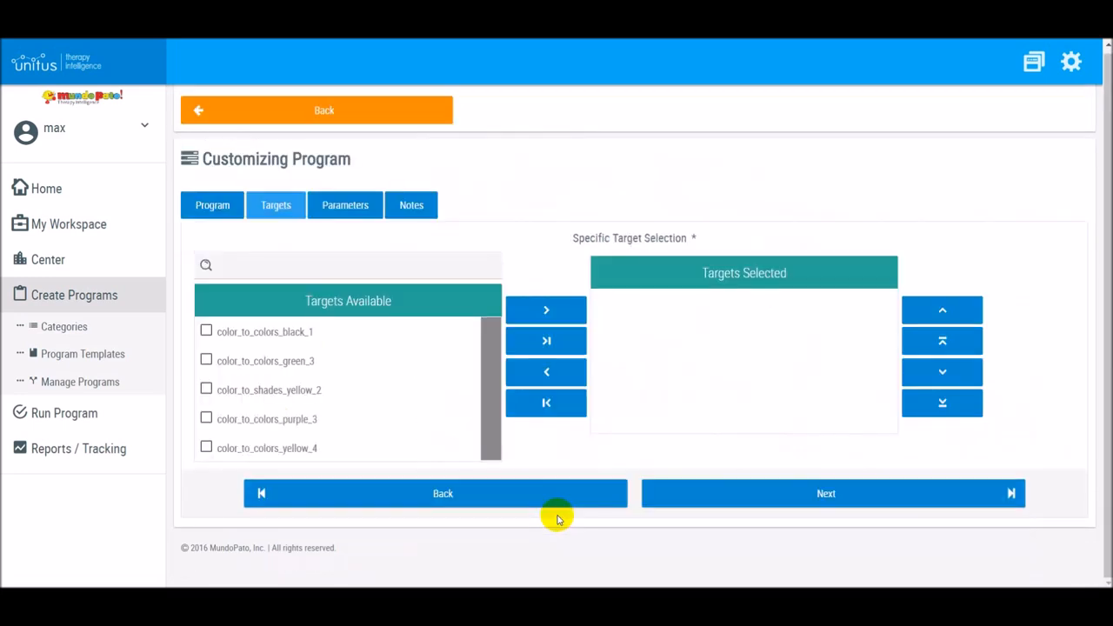
pyautogui.click(539, 344)
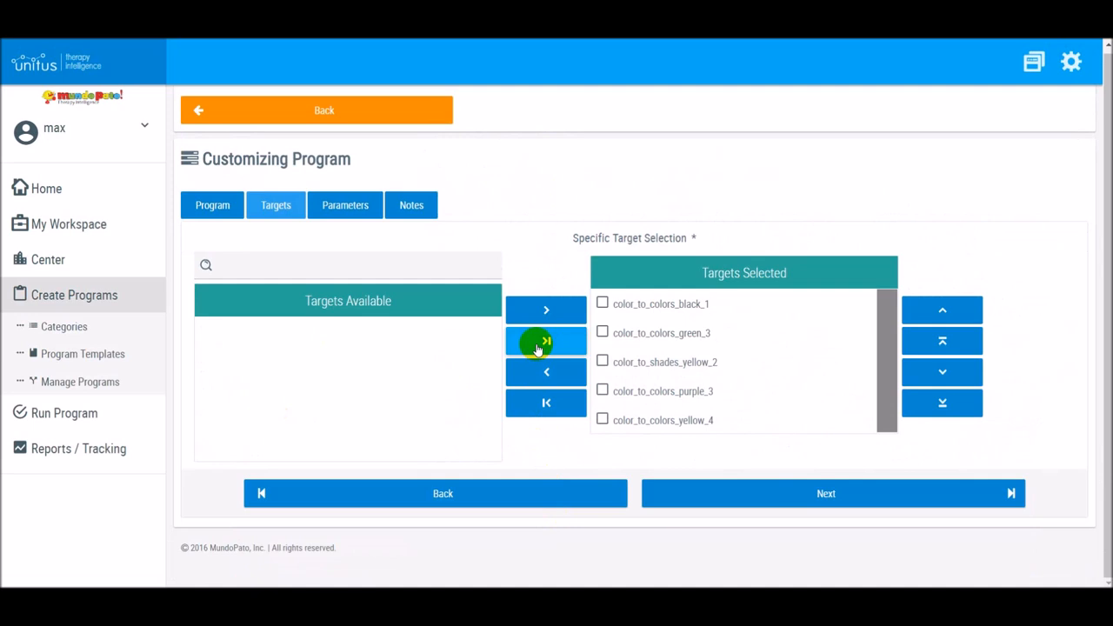
pyautogui.moveTo(720, 360); pyautogui.dragTo(725, 304)
pyautogui.moveTo(718, 390); pyautogui.dragTo(714, 358)
pyautogui.click(740, 492)
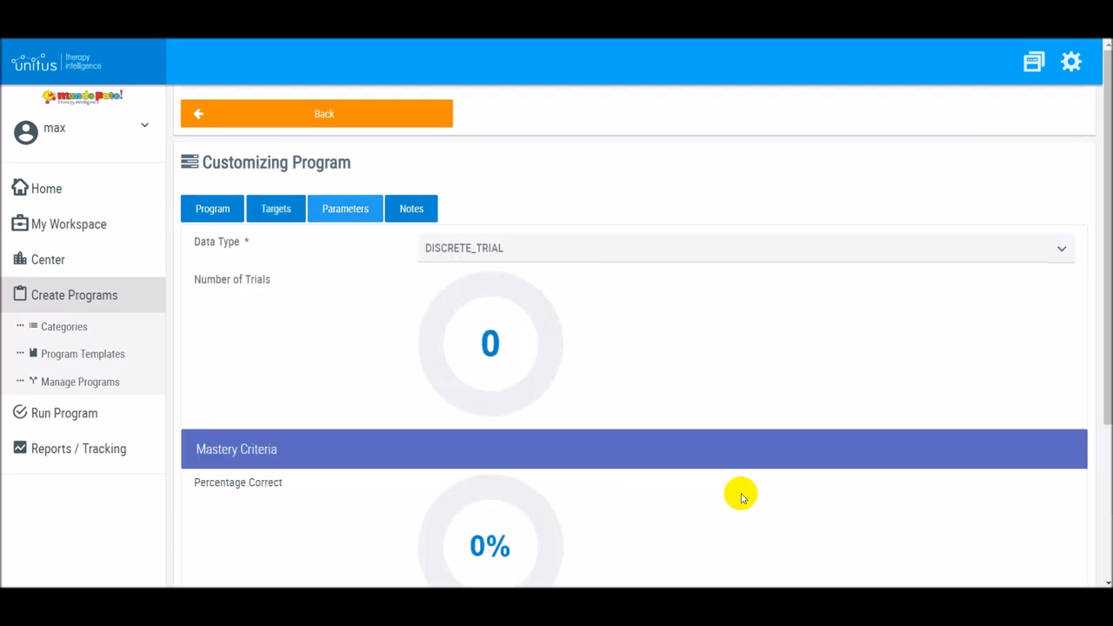
# Step: Keep the DISCRETE_TRIAL data type, and set the number of trials to 5 and the mastery percentage correct to 80%
pyautogui.click(647, 248)
pyautogui.click(646, 250)
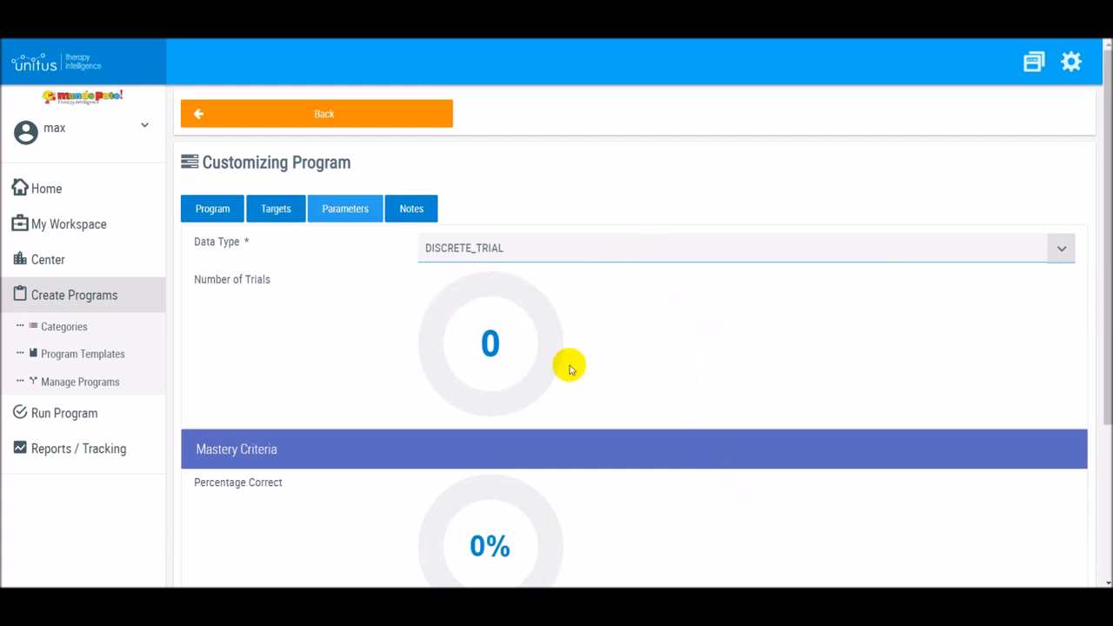
pyautogui.scroll(5, 534, 377)
pyautogui.scroll(-1, 763, 421)
pyautogui.scroll(-2, 763, 421)
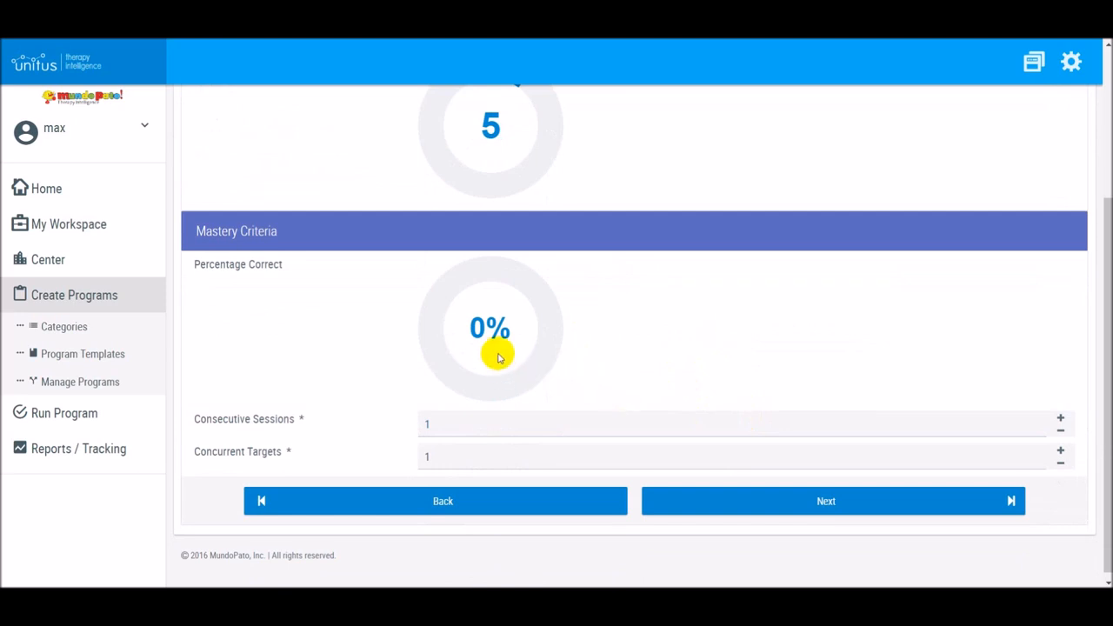
pyautogui.scroll(3, 498, 355)
pyautogui.scroll(5, 498, 355)
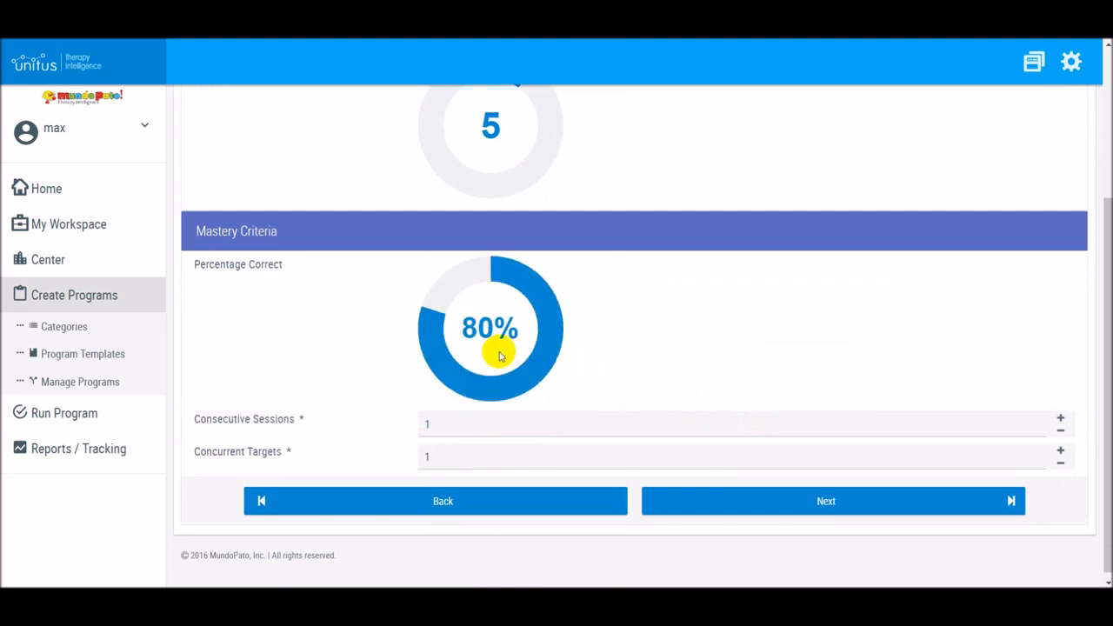
# Step: Set Consecutive Sessions to 2 and increase the number of Concurrent Targets in the mastery criteria
pyautogui.scroll(-1, 940, 349)
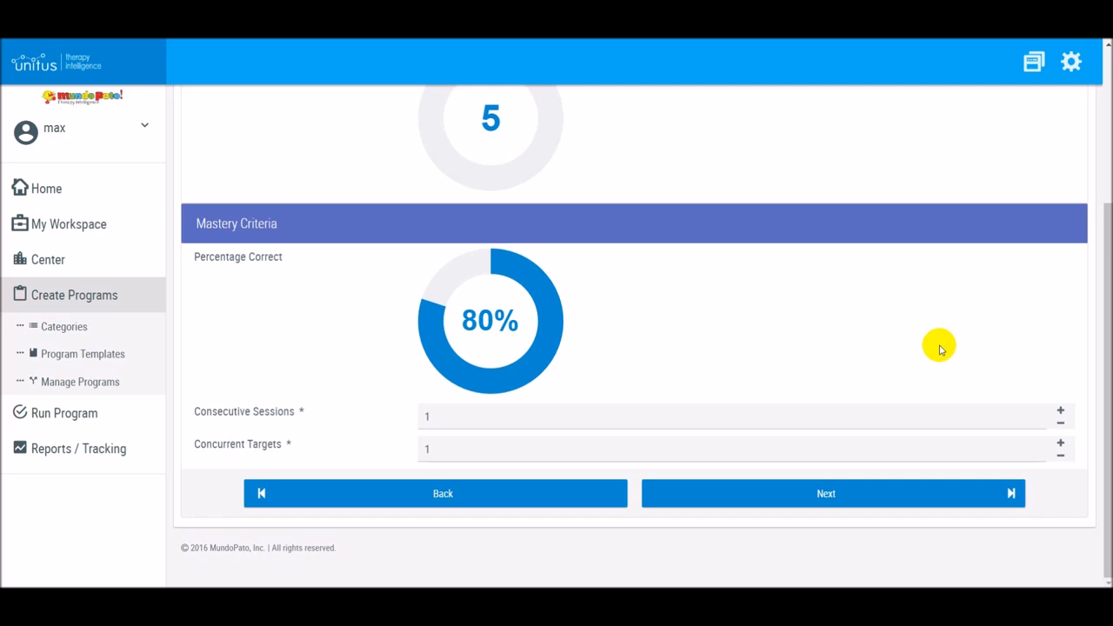
pyautogui.click(1059, 410)
pyautogui.click(1061, 444)
pyautogui.click(1061, 444)
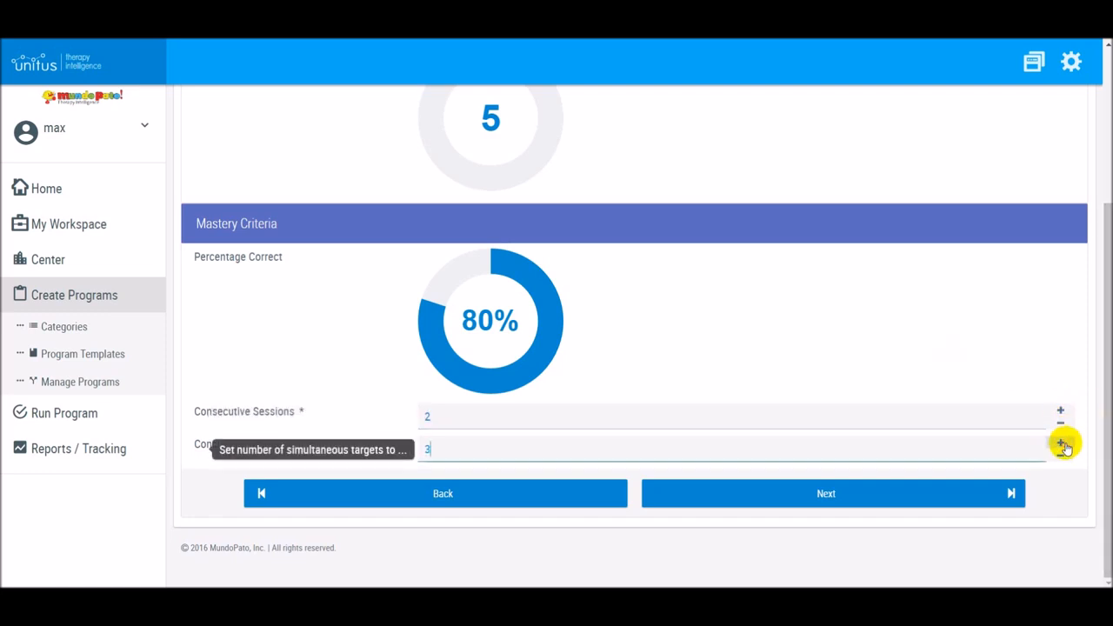
pyautogui.click(1060, 444)
# Step: Save the customized program with its notes left empty and update the client's program list
pyautogui.click(885, 498)
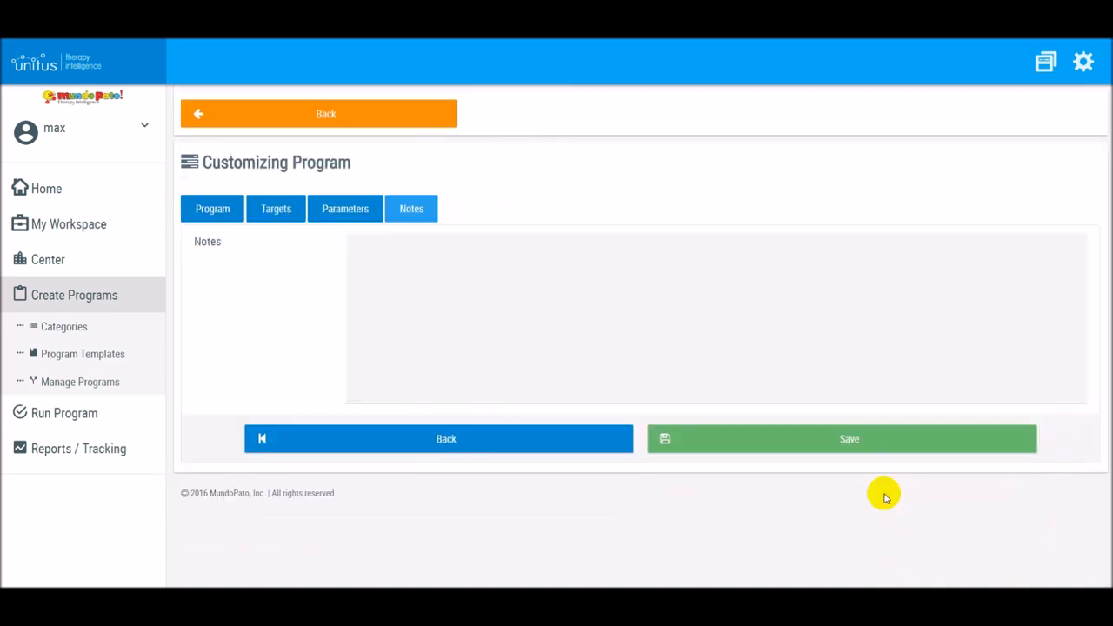
pyautogui.click(844, 441)
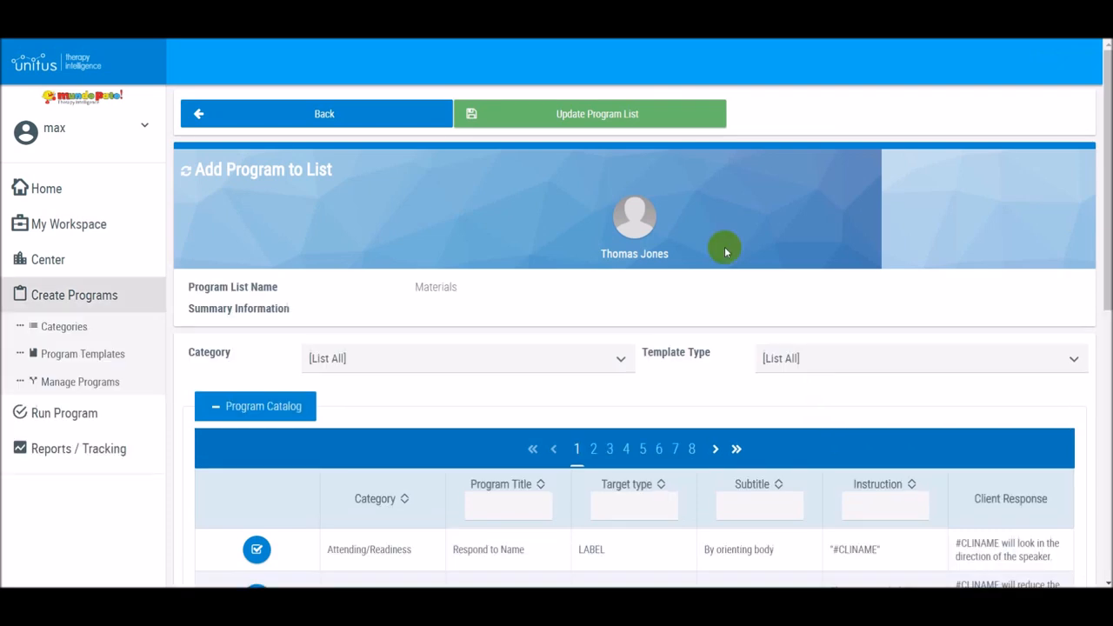
pyautogui.click(657, 123)
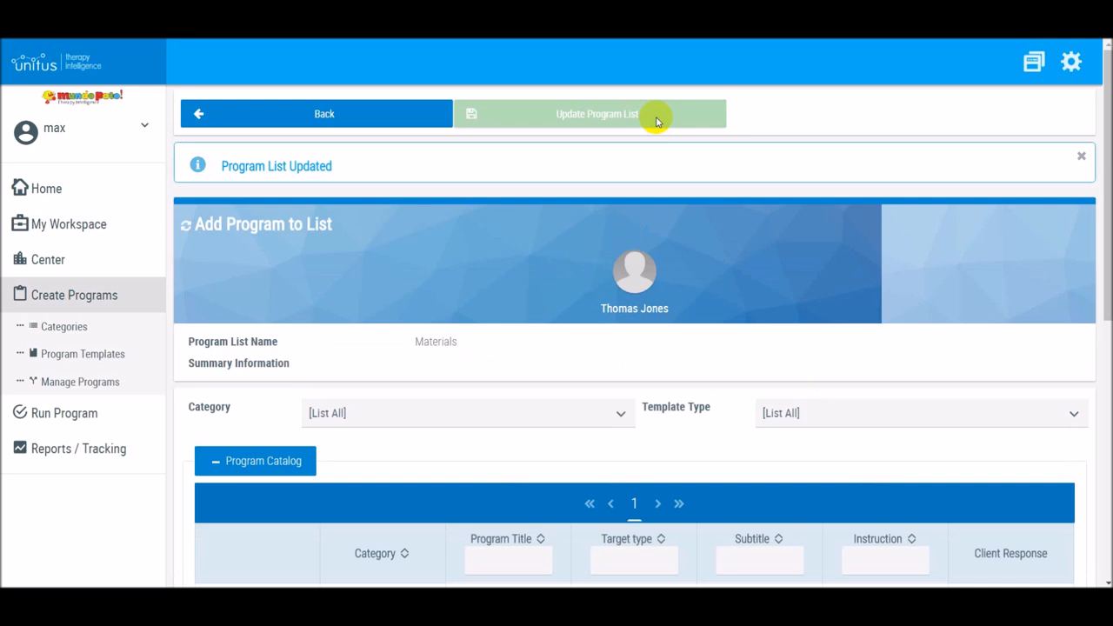
# Step: Return to the client's Materials list and open the targets list of 2.16 Identical Matching - COLORS for editing
pyautogui.click(382, 117)
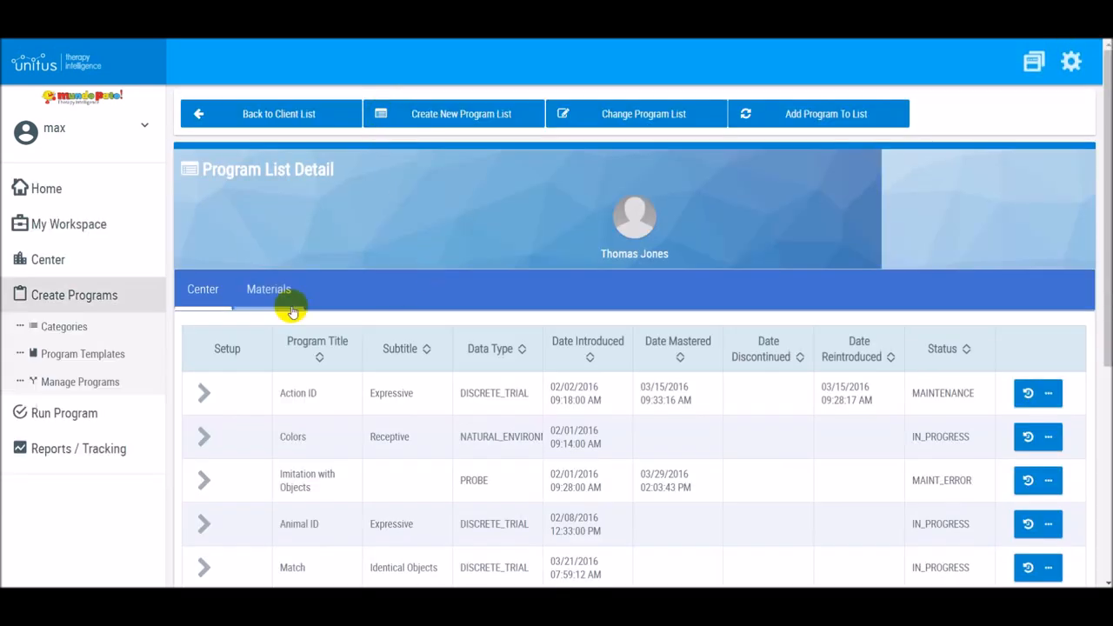
pyautogui.click(268, 295)
pyautogui.scroll(-1, 531, 400)
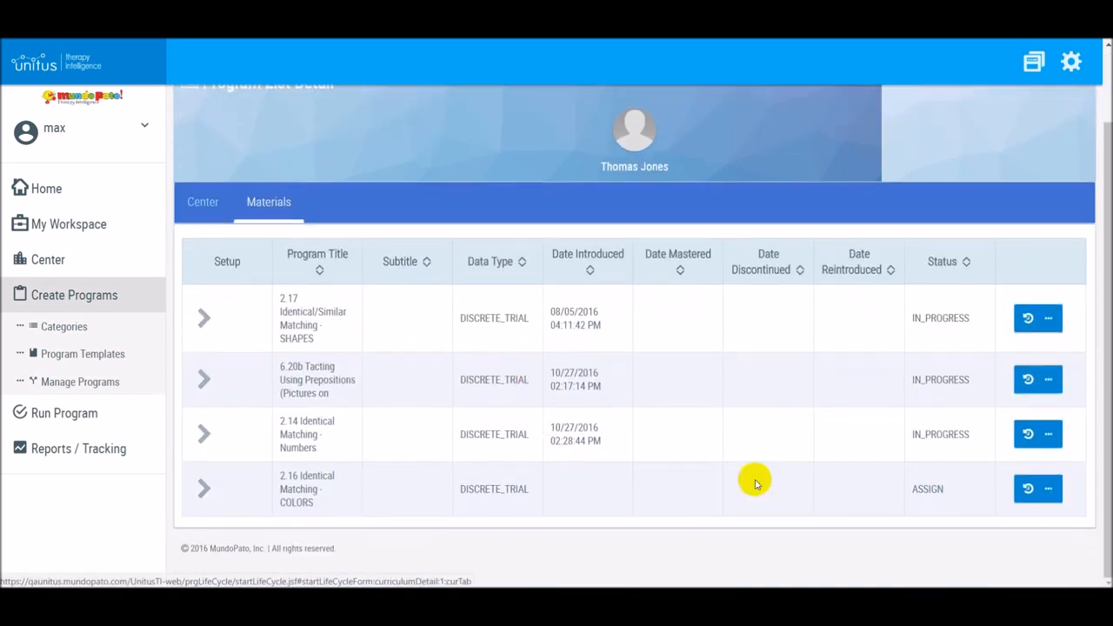
pyautogui.click(1048, 488)
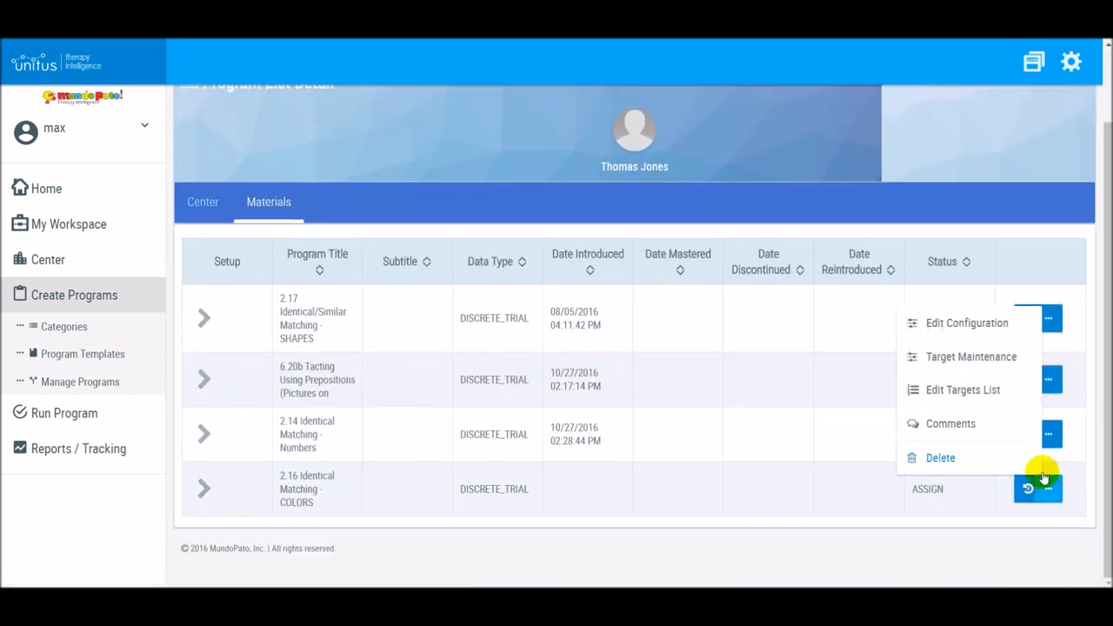
pyautogui.click(1004, 393)
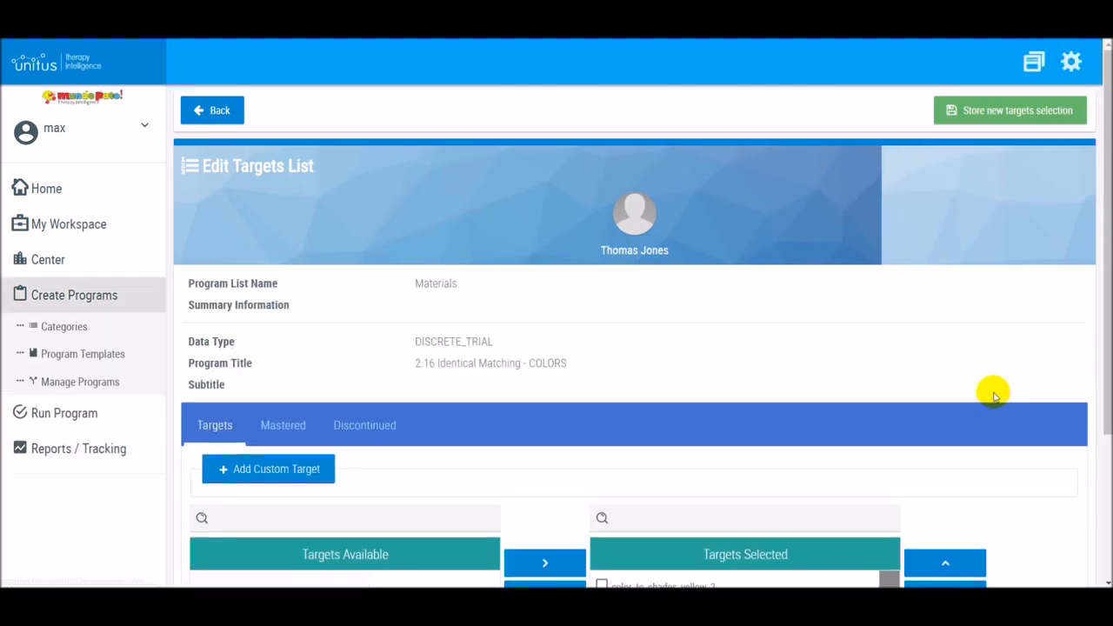
# Step: Add a custom target that combines shades, red and 3
pyautogui.moveTo(1105, 377); pyautogui.dragTo(1104, 541)
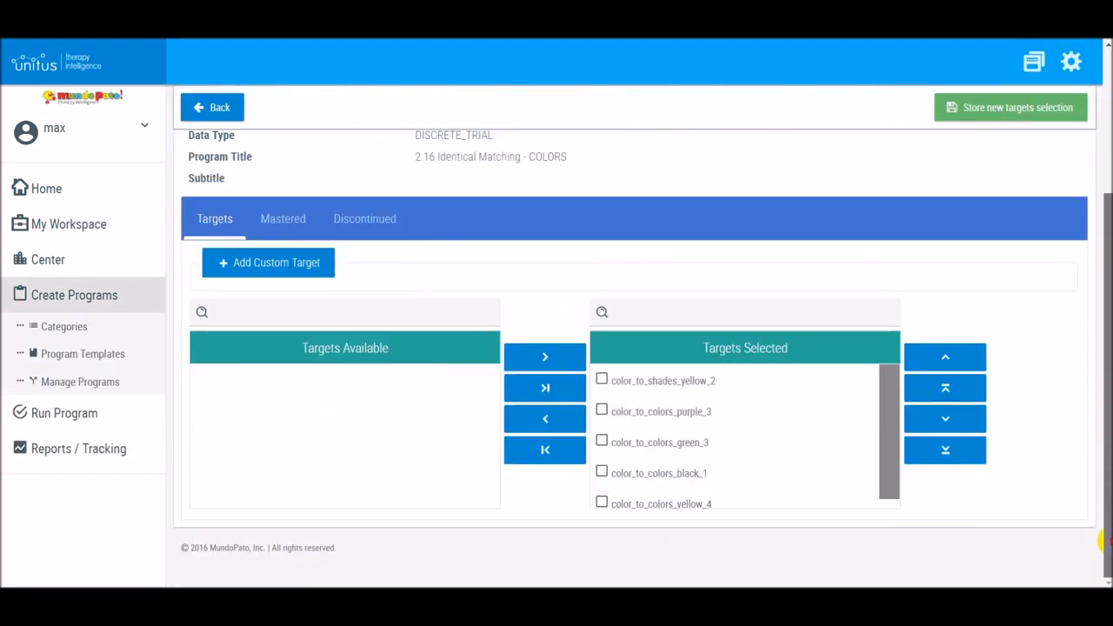
pyautogui.click(314, 265)
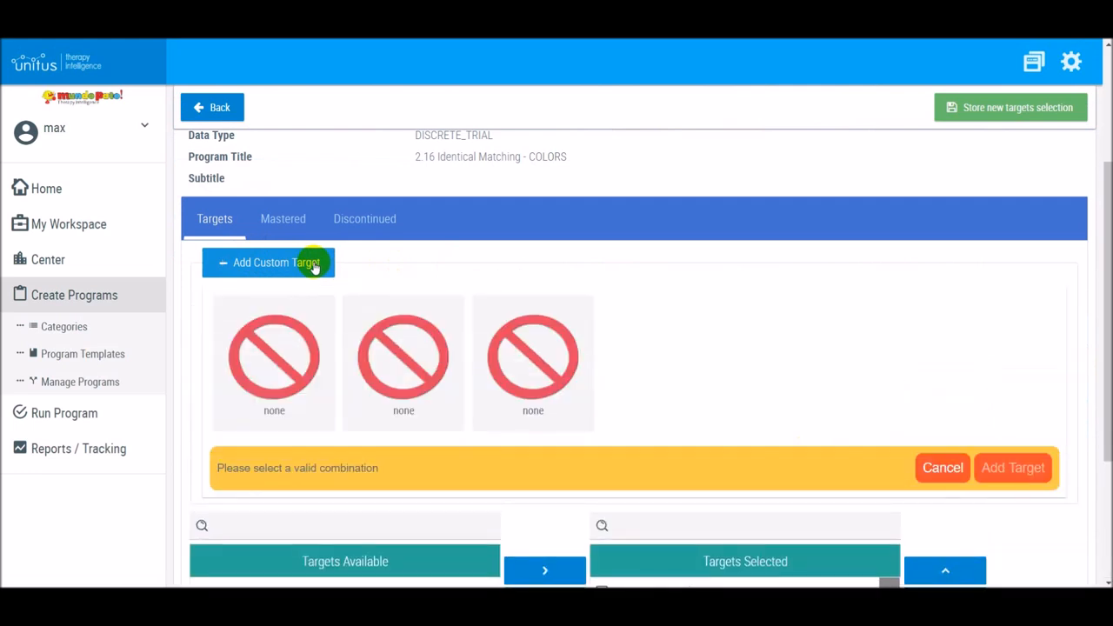
pyautogui.click(292, 339)
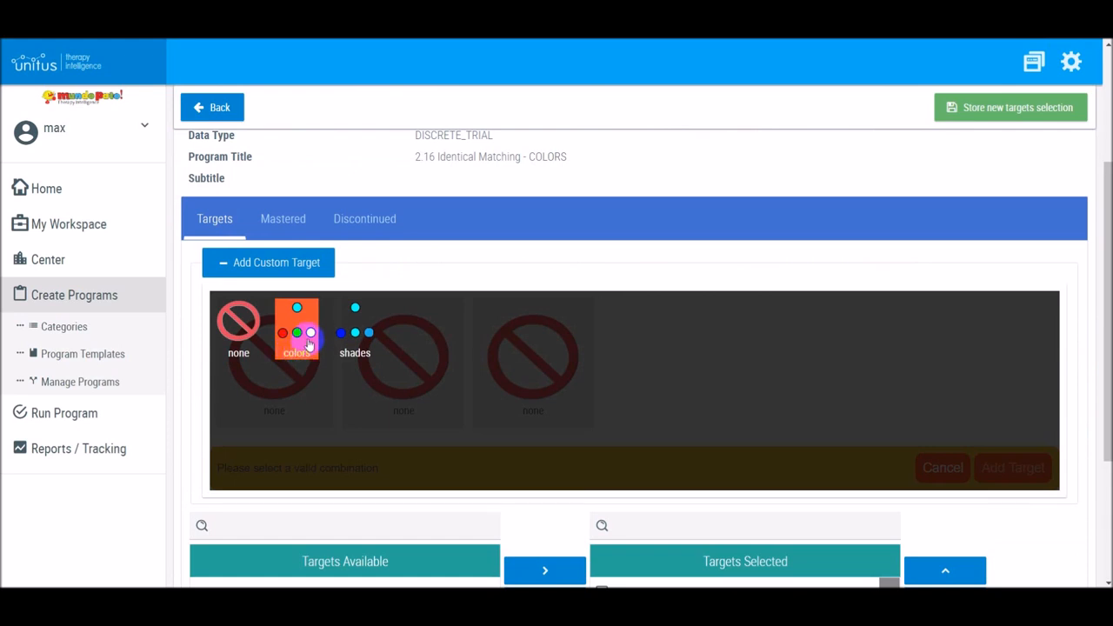
pyautogui.click(354, 346)
pyautogui.click(399, 403)
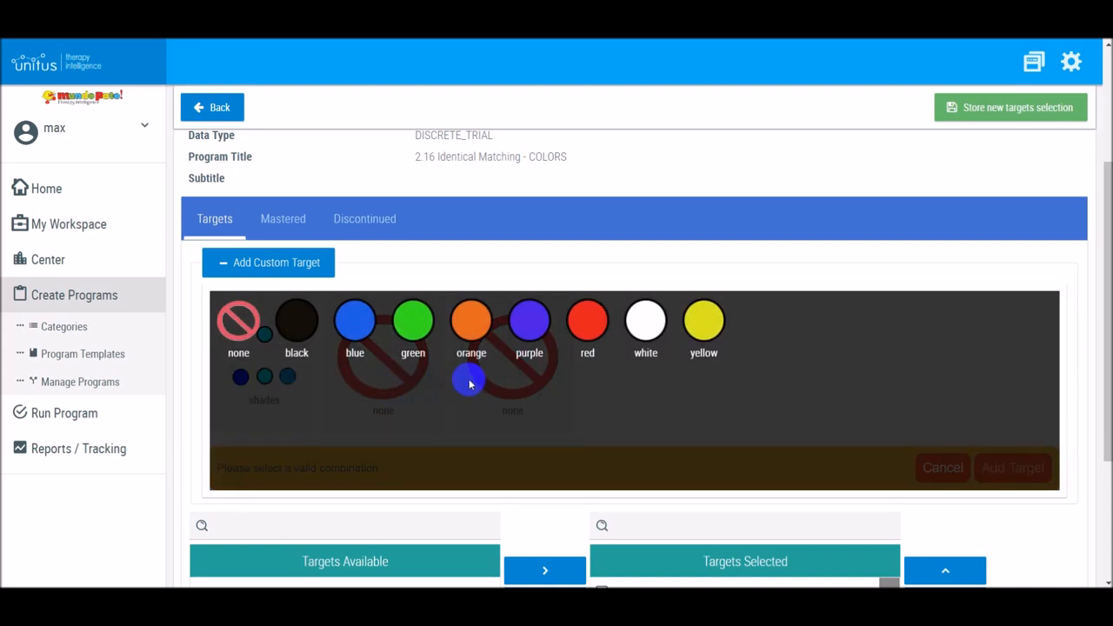
pyautogui.click(587, 327)
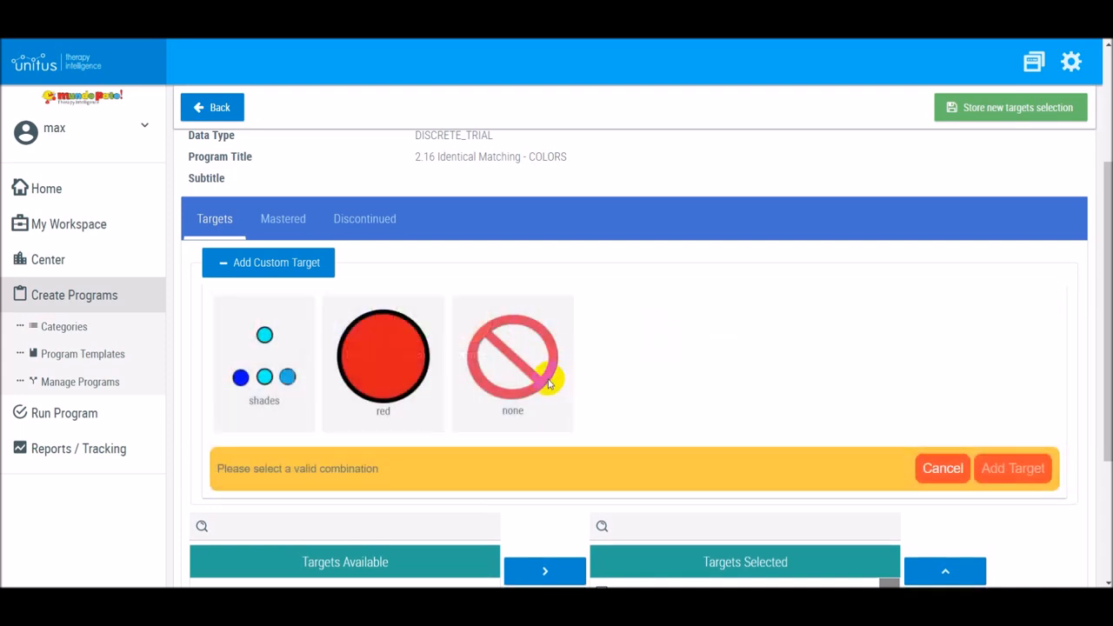
pyautogui.click(536, 377)
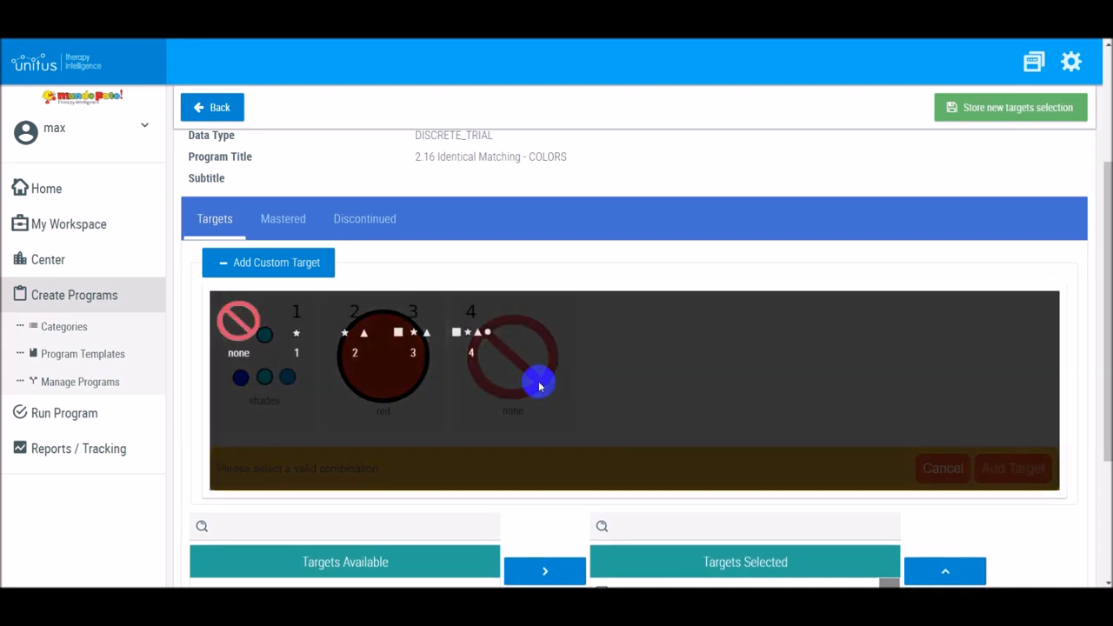
pyautogui.click(417, 354)
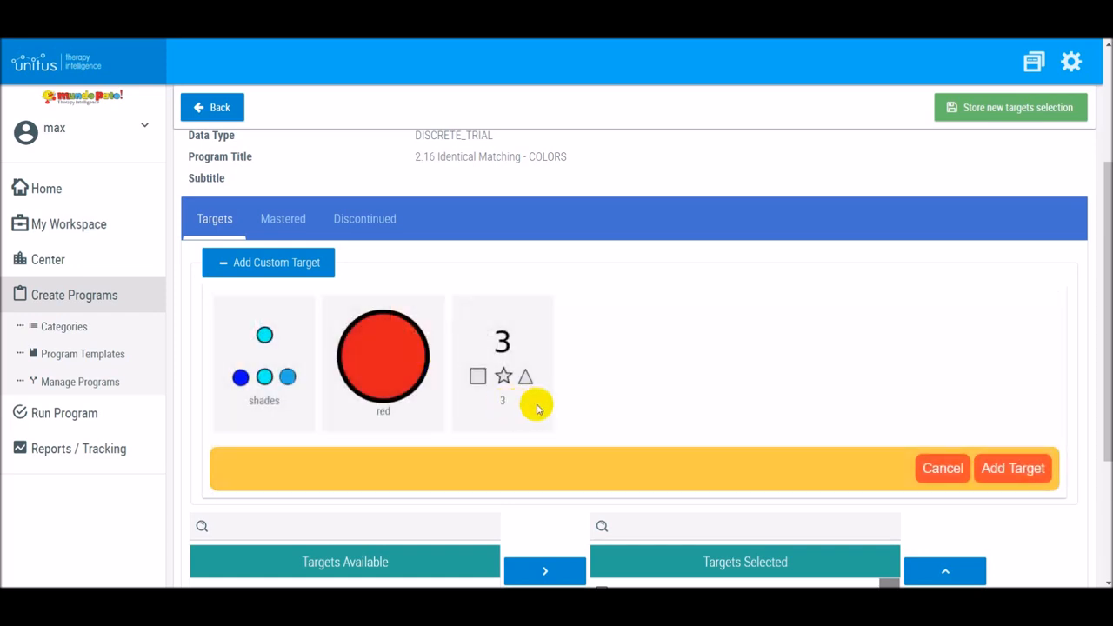
pyautogui.click(1011, 469)
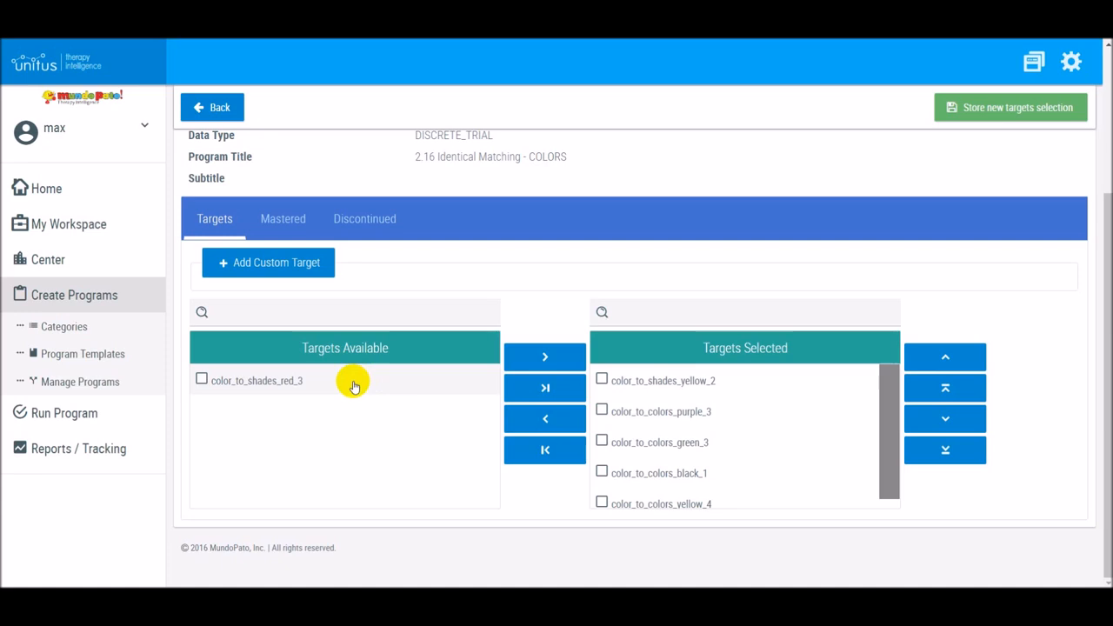
# Step: Move color_to_shades_red_3 into the selected targets directly after color_to_colors_black_1 and store the new selection
pyautogui.moveTo(353, 386); pyautogui.dragTo(722, 424)
pyautogui.scroll(2, 722, 425)
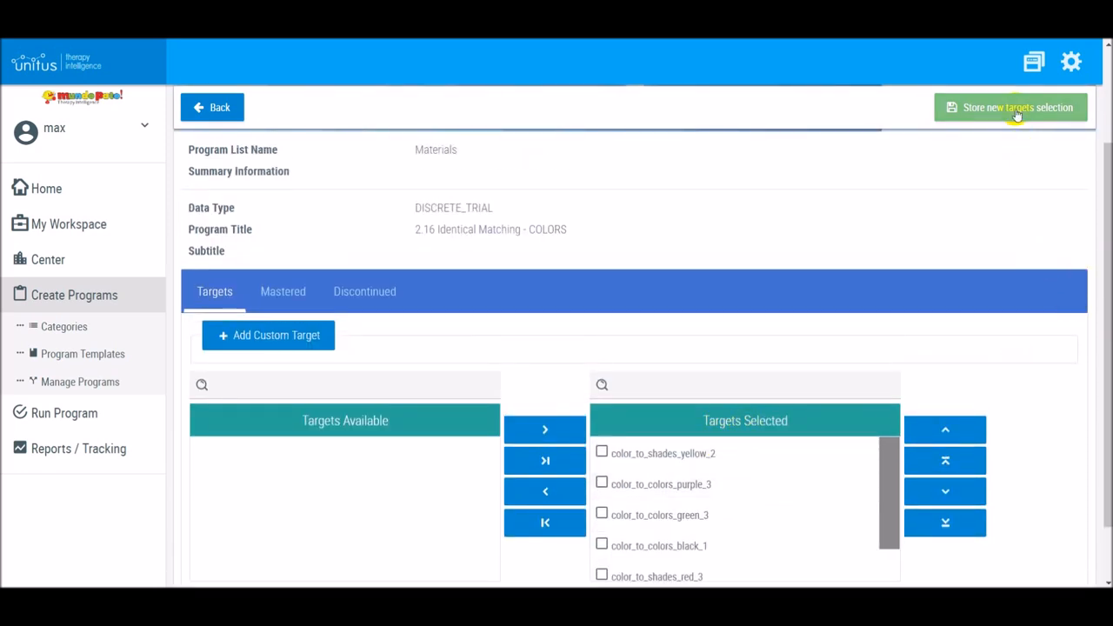
pyautogui.click(1016, 113)
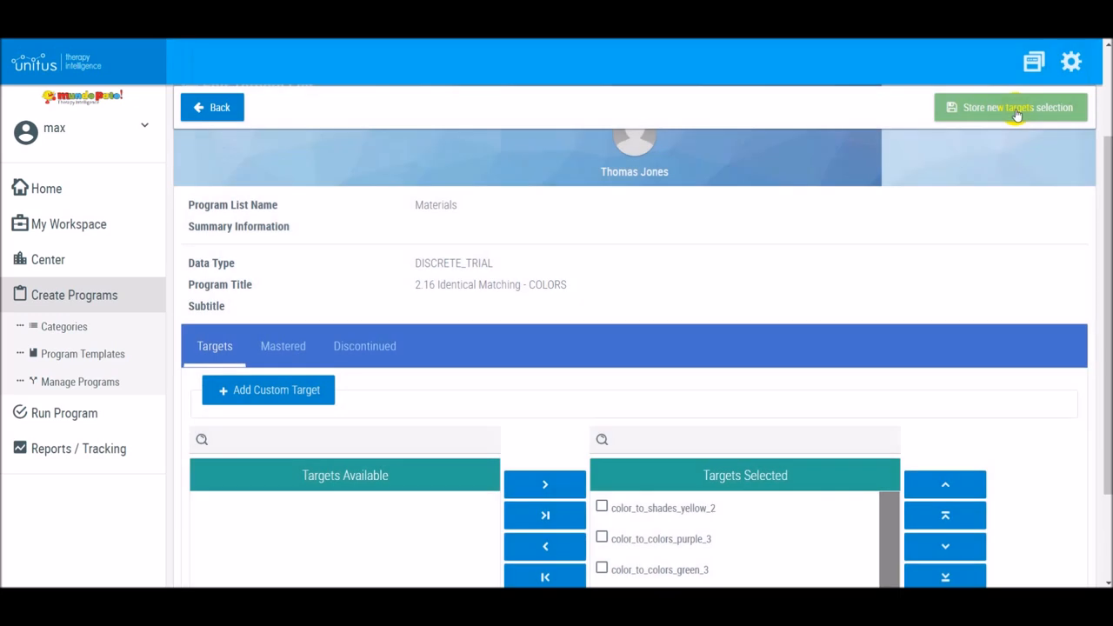
# Step: Run the Materials program list for the last client under Run Program and open 2.16 Identical Matching - COLORS
pyautogui.click(121, 417)
pyautogui.click(125, 362)
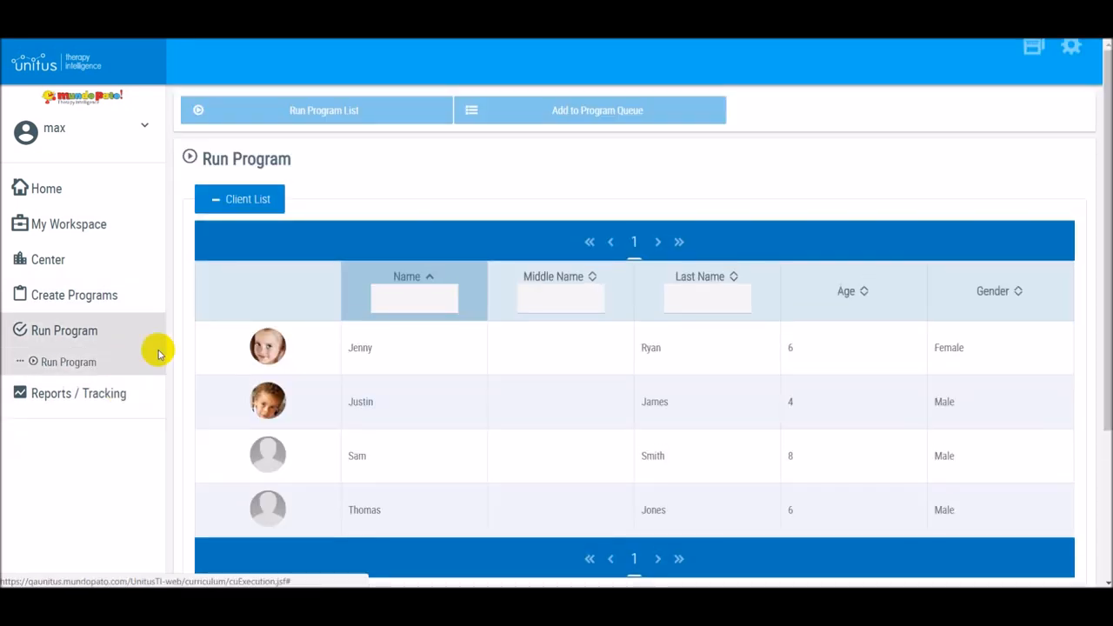
pyautogui.click(761, 514)
pyautogui.click(346, 115)
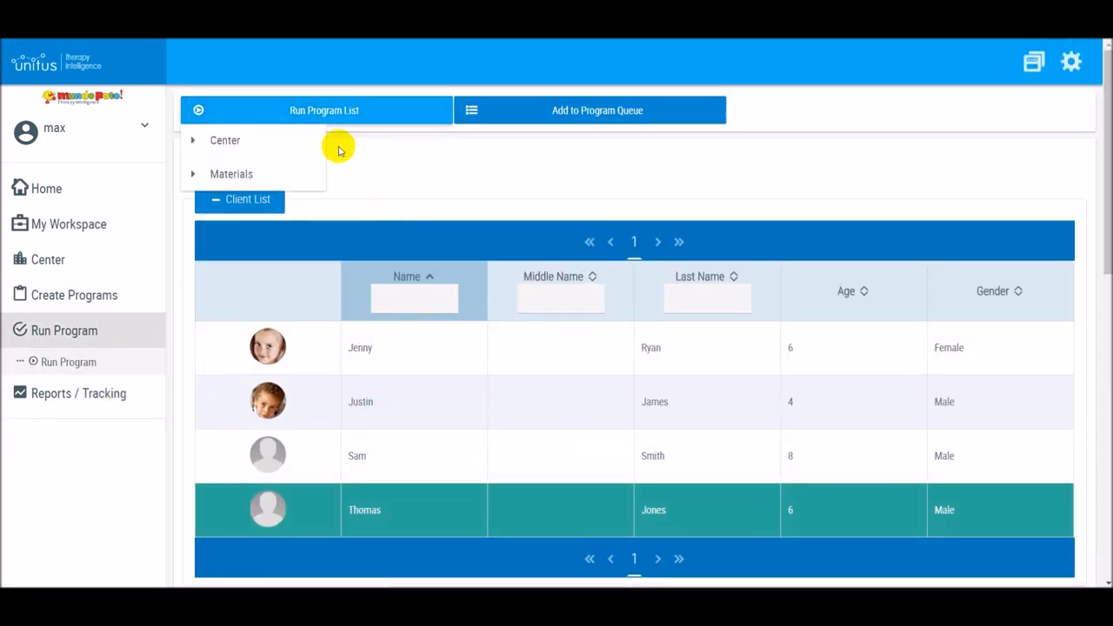
pyautogui.click(299, 178)
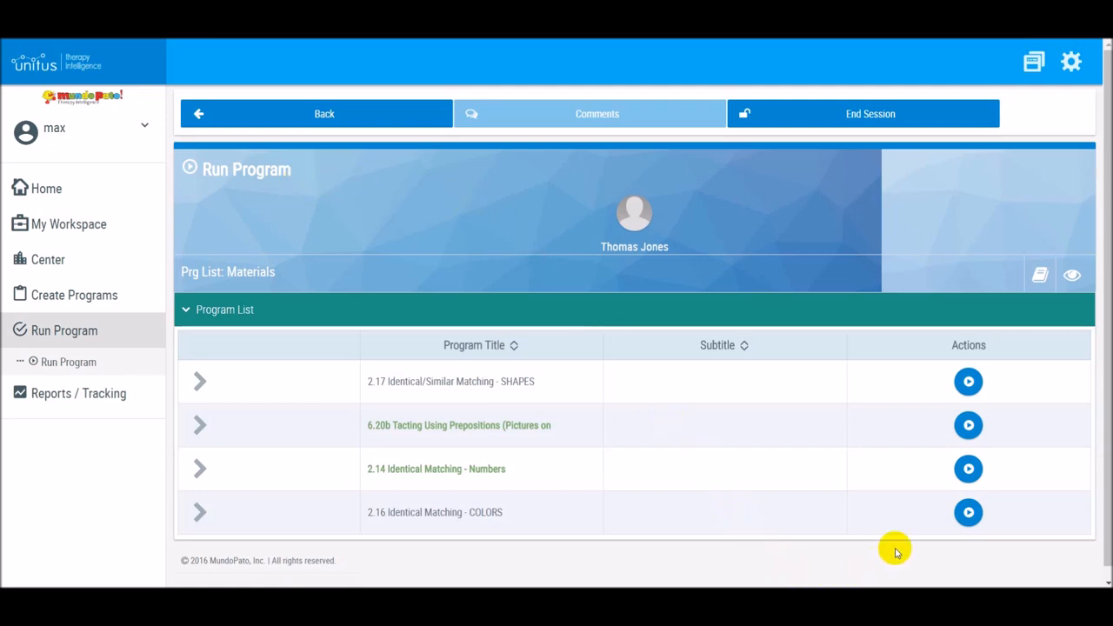
pyautogui.click(970, 512)
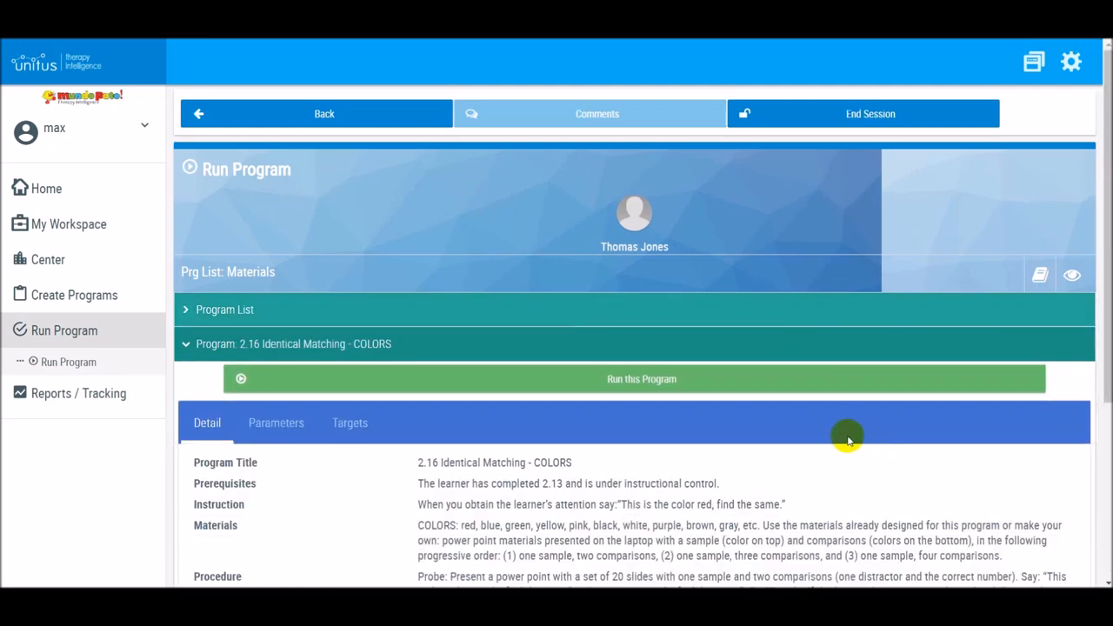
# Step: Look over the details of 2.16 Identical Matching - COLORS and run the program
pyautogui.scroll(-1, 839, 431)
pyautogui.scroll(-1, 821, 409)
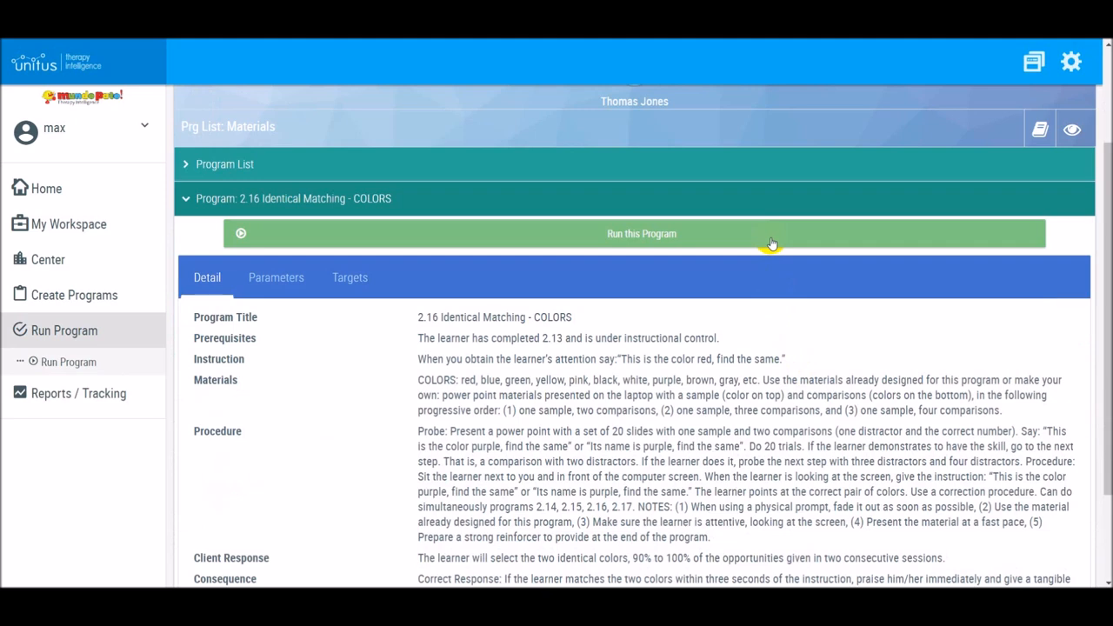
pyautogui.click(771, 241)
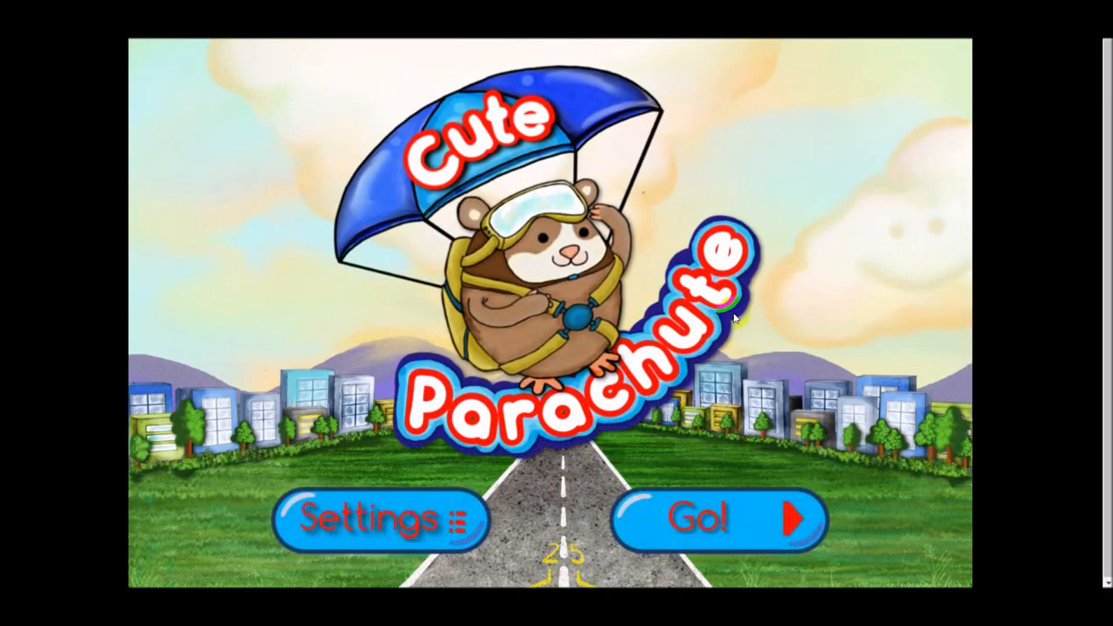
# Step: Check the Cute Parachute game's settings without changing them, then return to its start screen and begin the game
pyautogui.click(372, 516)
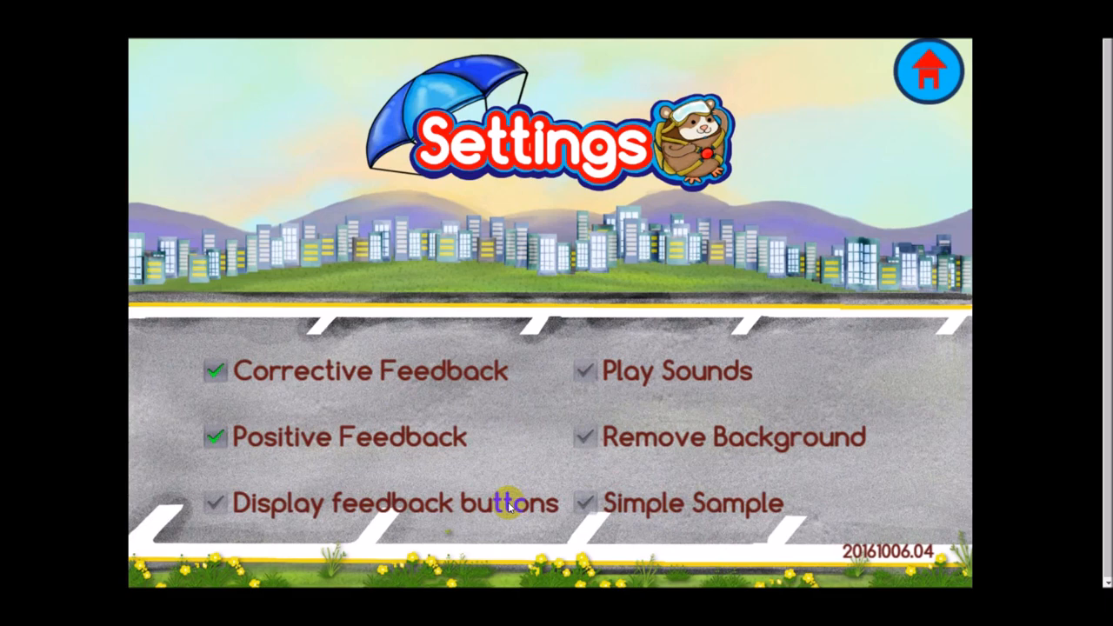
pyautogui.click(928, 61)
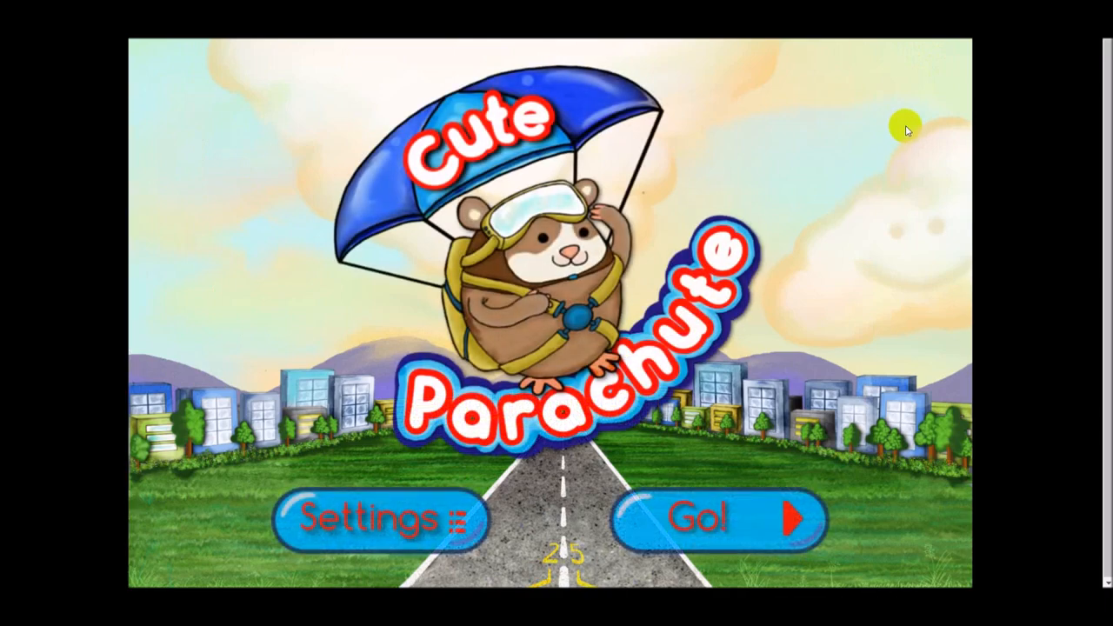
pyautogui.click(778, 525)
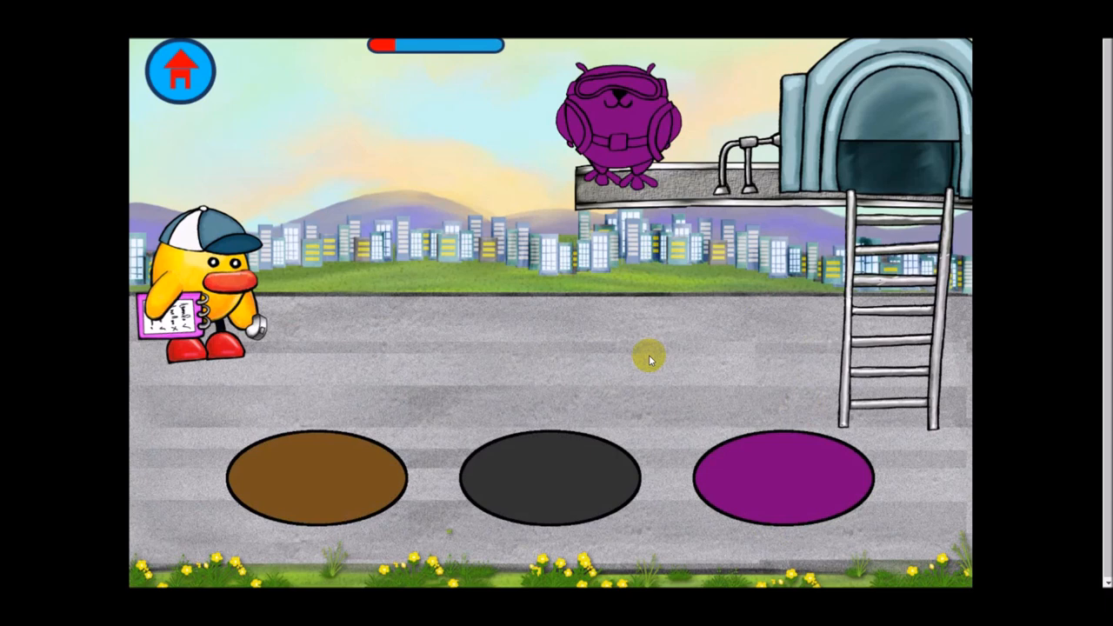
# Step: Answer all five color-matching trials, matching the first purple and the green characters correctly and choosing yellow for the final purple one
pyautogui.click(786, 498)
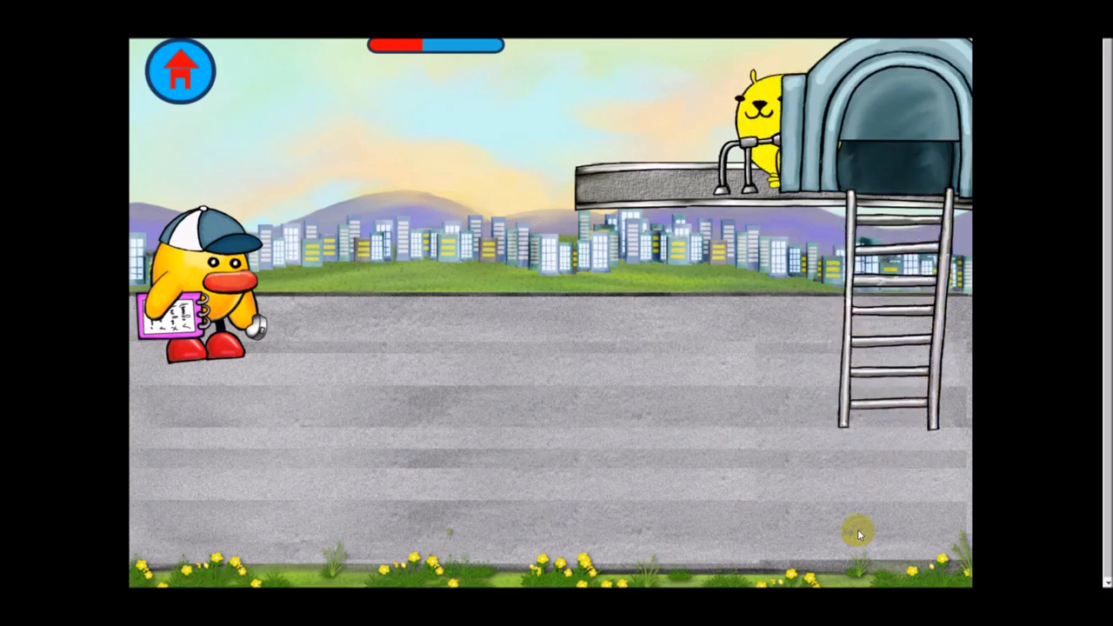
pyautogui.click(464, 474)
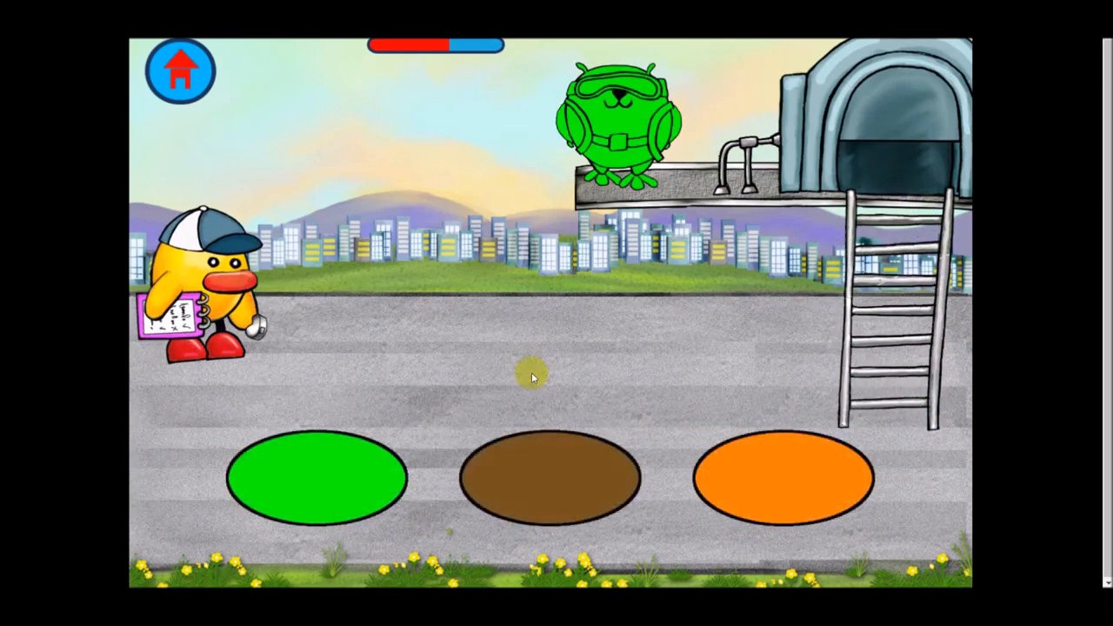
pyautogui.click(375, 476)
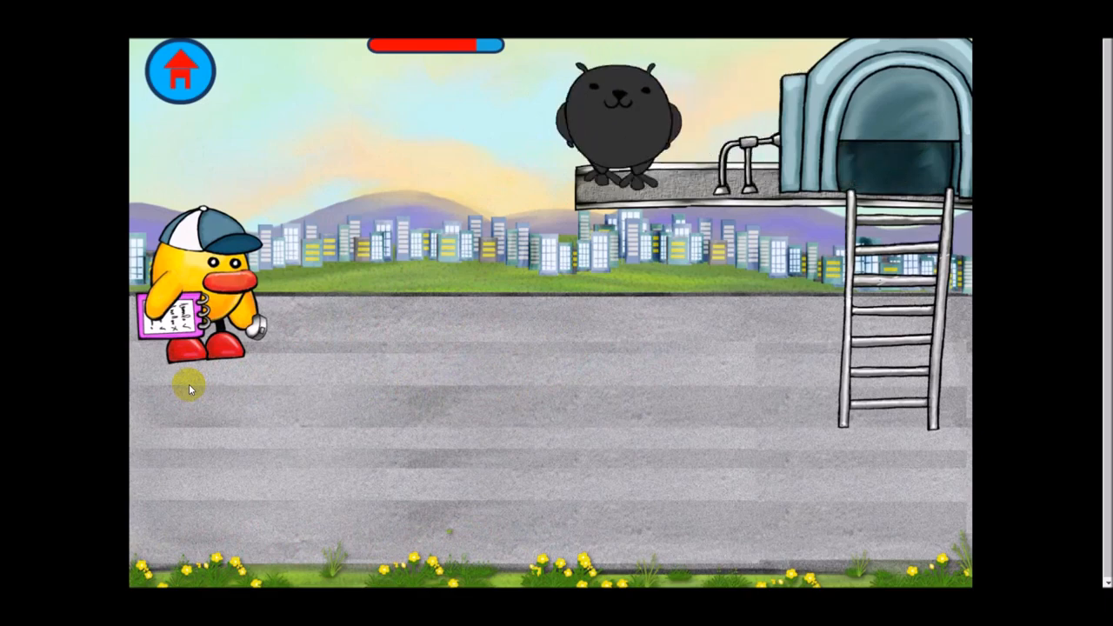
pyautogui.moveTo(605, 142); pyautogui.dragTo(562, 461)
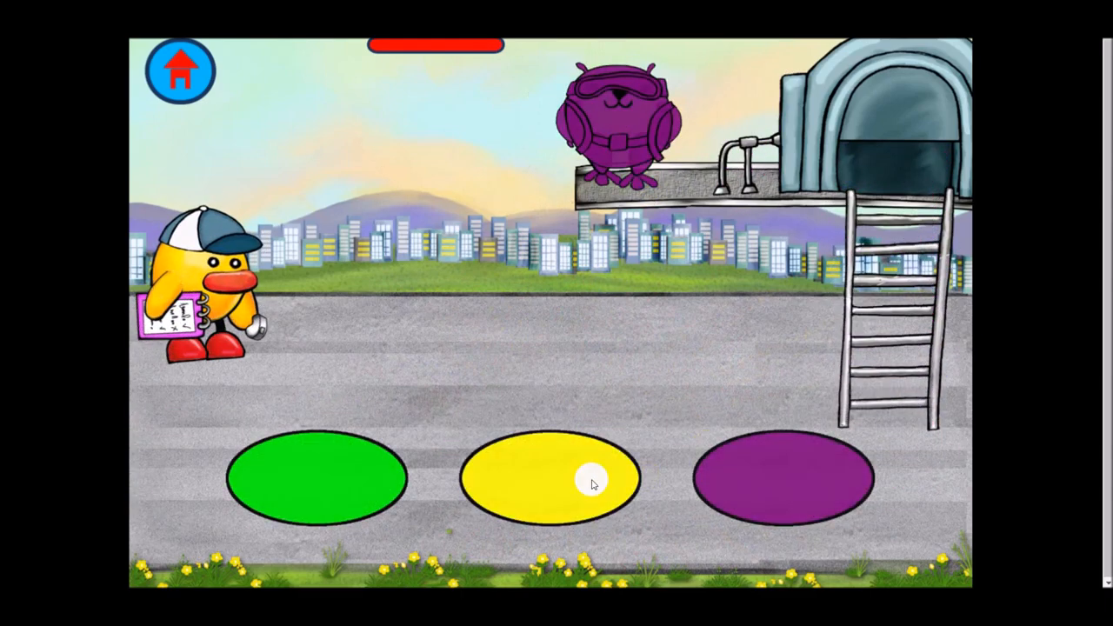
pyautogui.click(591, 484)
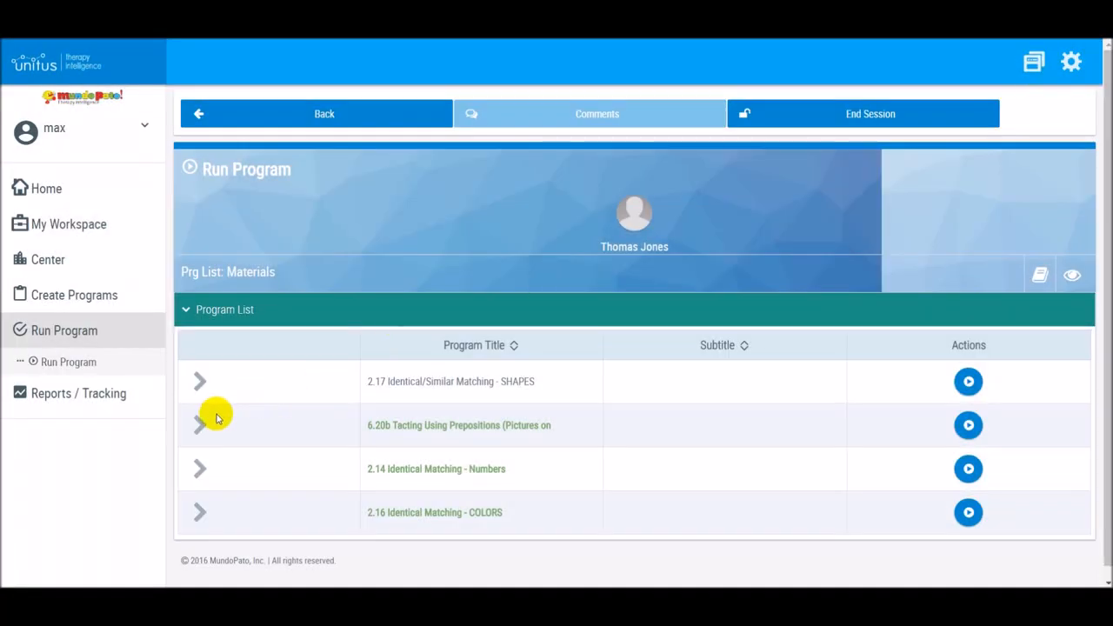
# Step: Open the Program List Report for the last client and show the history of 2.16 Identical Matching - COLORS
pyautogui.click(111, 395)
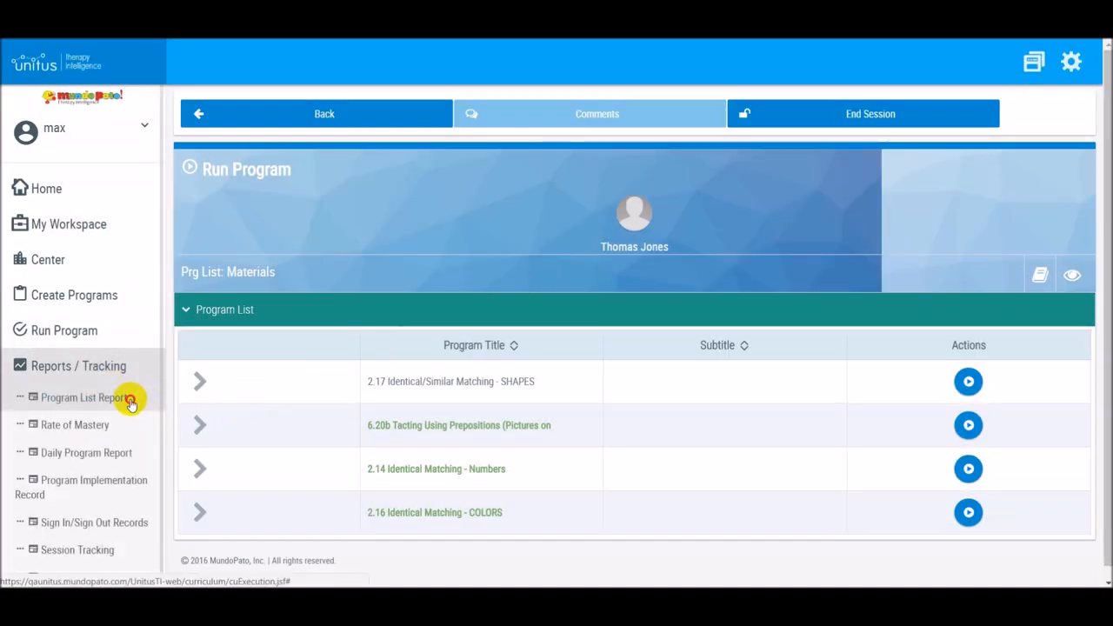
pyautogui.click(130, 402)
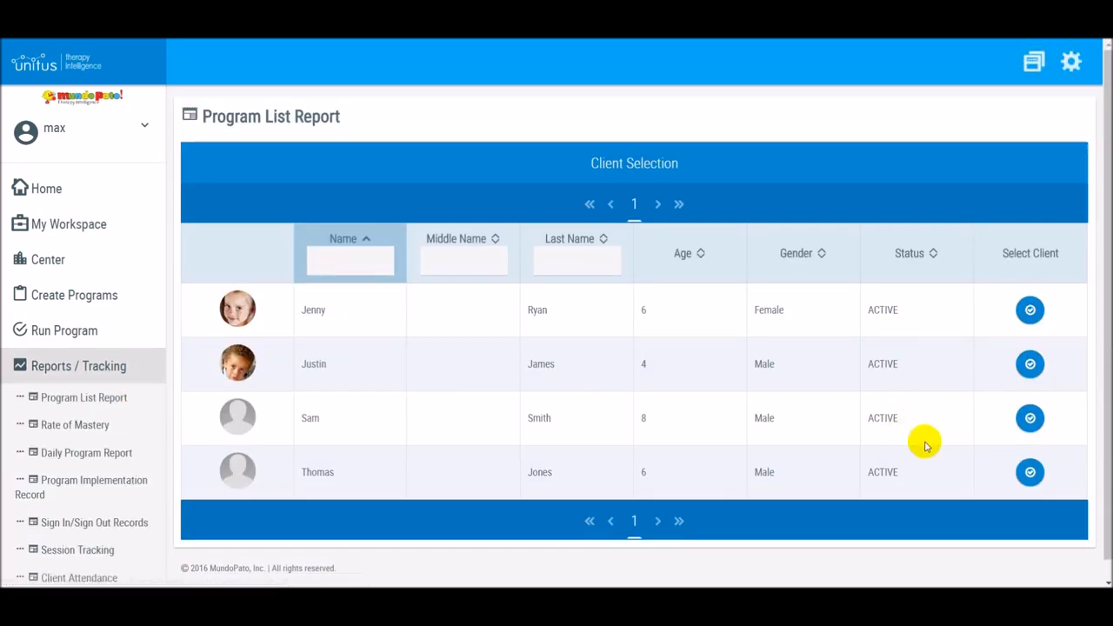
pyautogui.click(1030, 474)
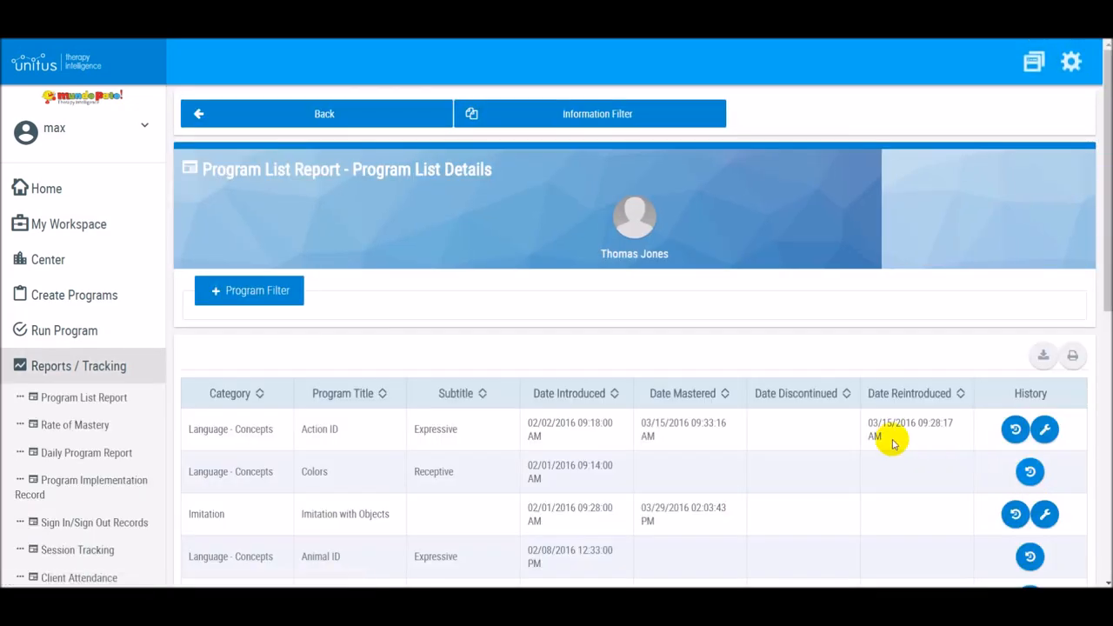
pyautogui.scroll(-10, 865, 439)
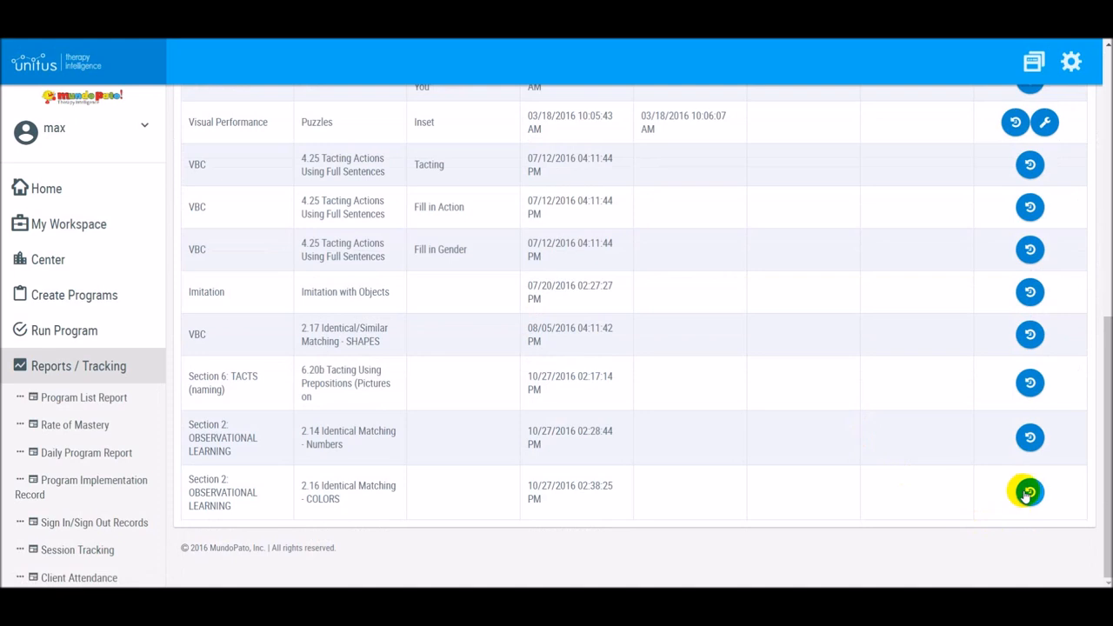
pyautogui.click(1029, 493)
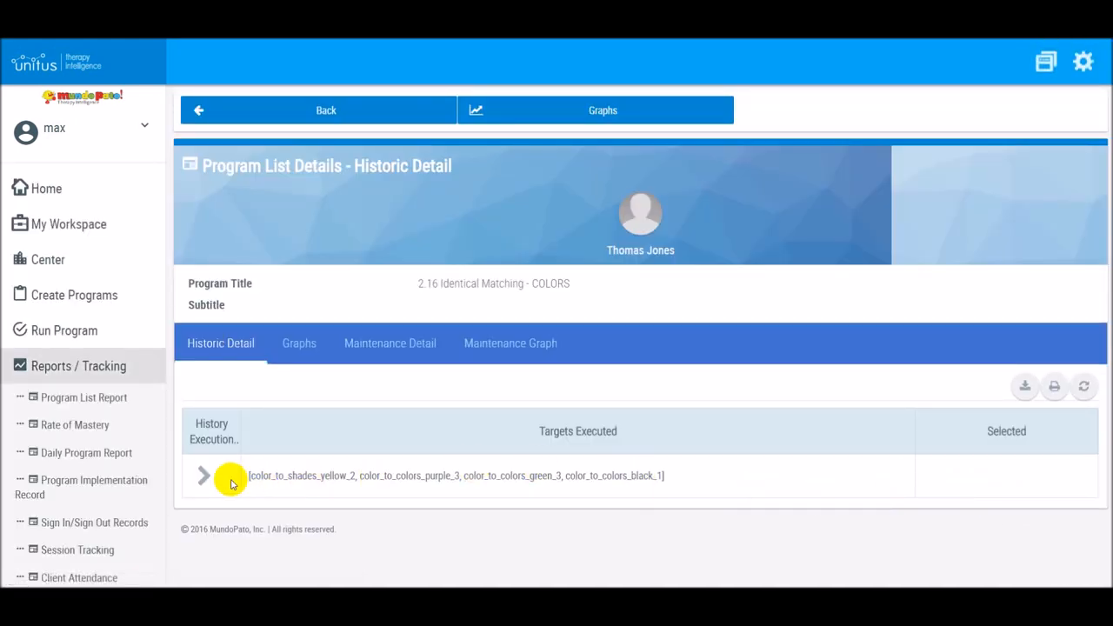
# Step: Expand the execution record of the program's targets and examine the trial results of the session
pyautogui.click(202, 478)
pyautogui.scroll(-1, 310, 461)
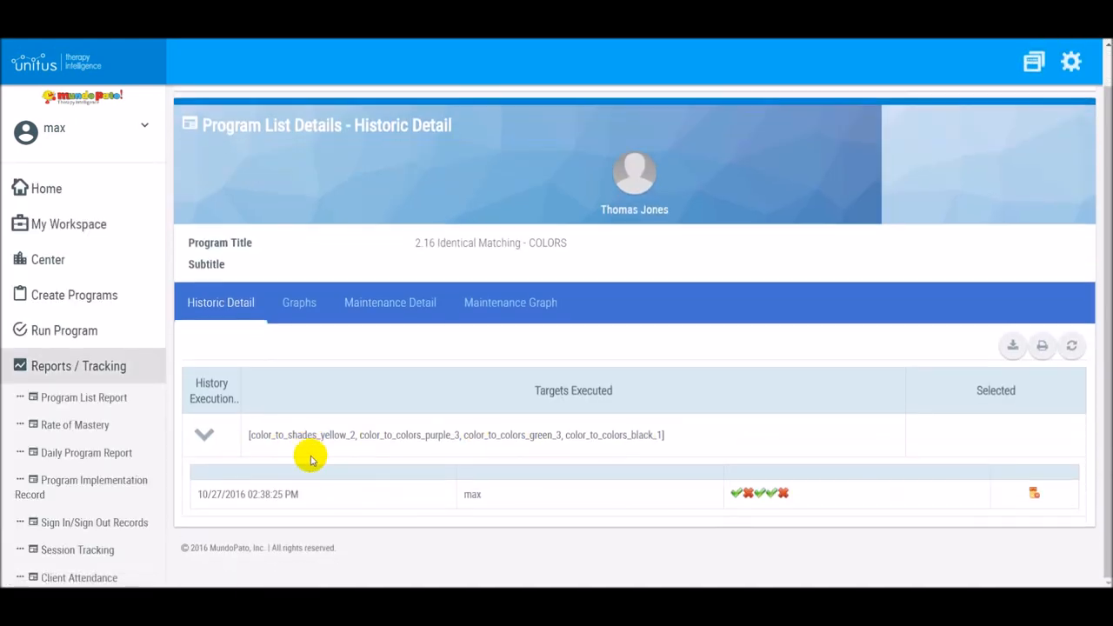
pyautogui.scroll(1, 355, 447)
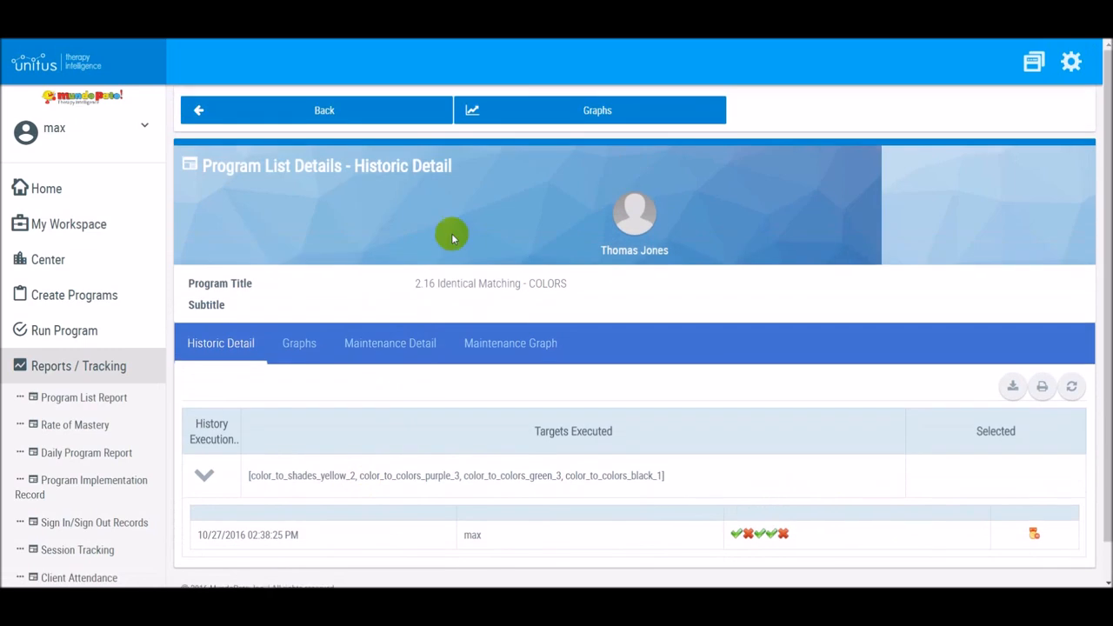
# Step: Generate the program's graphs from its history and examine the daily percentage graph
pyautogui.click(524, 112)
pyautogui.click(511, 142)
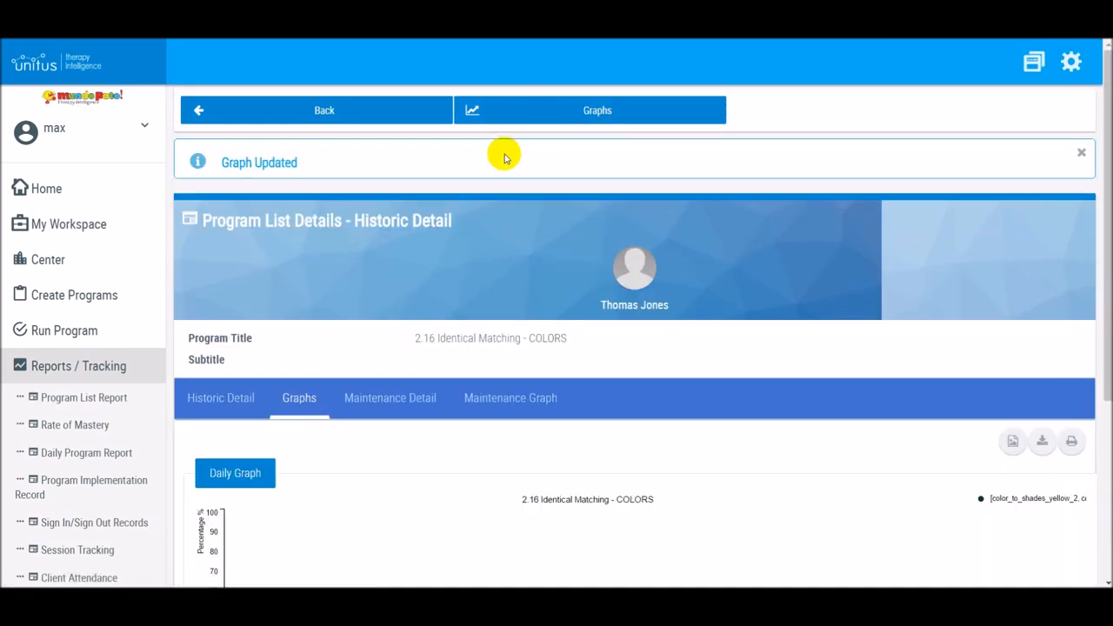
pyautogui.scroll(-2, 442, 343)
pyautogui.scroll(-2, 441, 345)
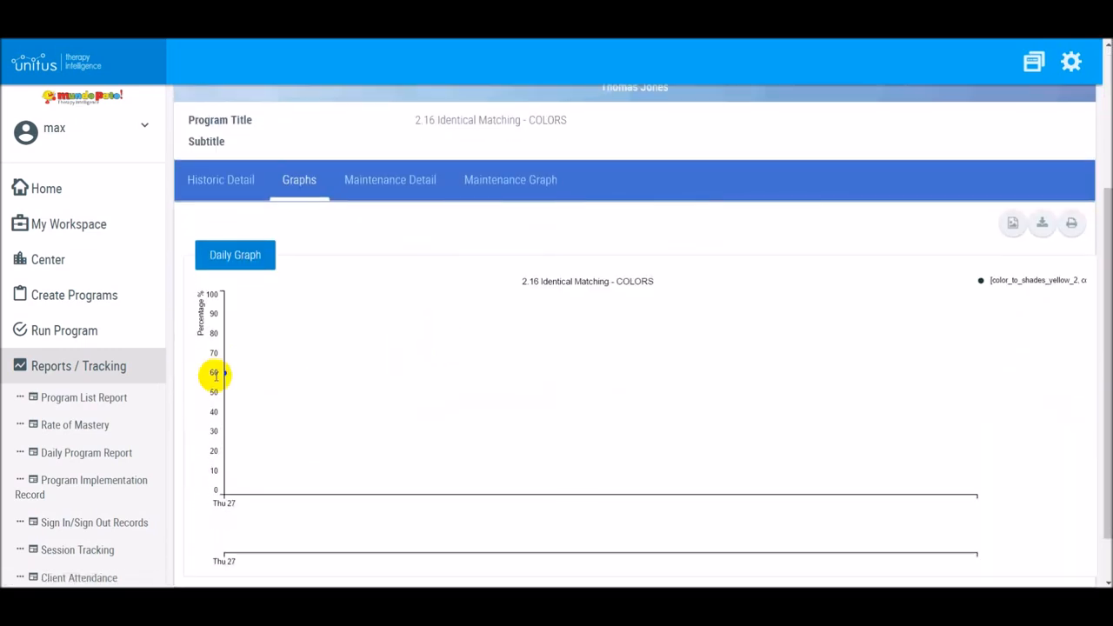